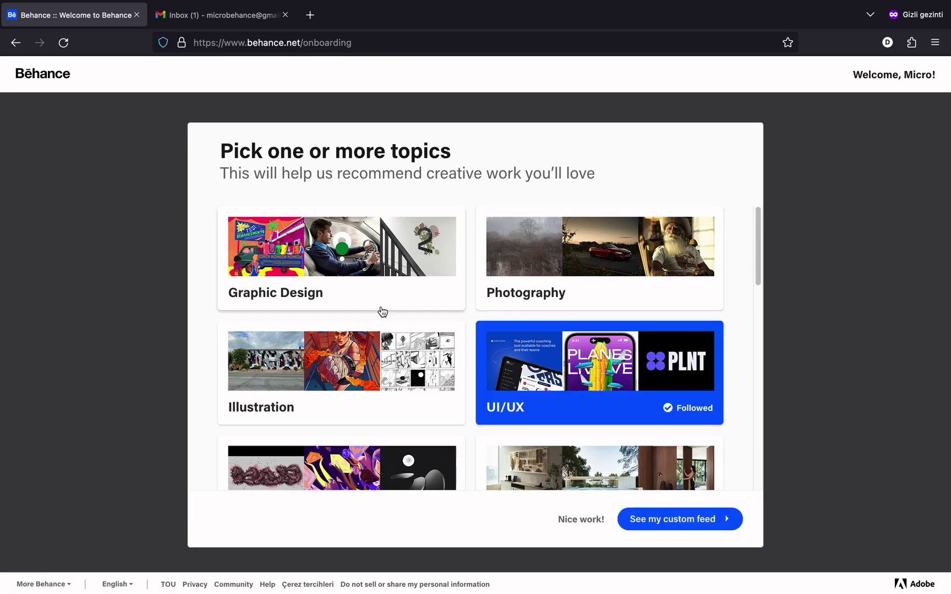
scroll(357, 290, "down", 3)
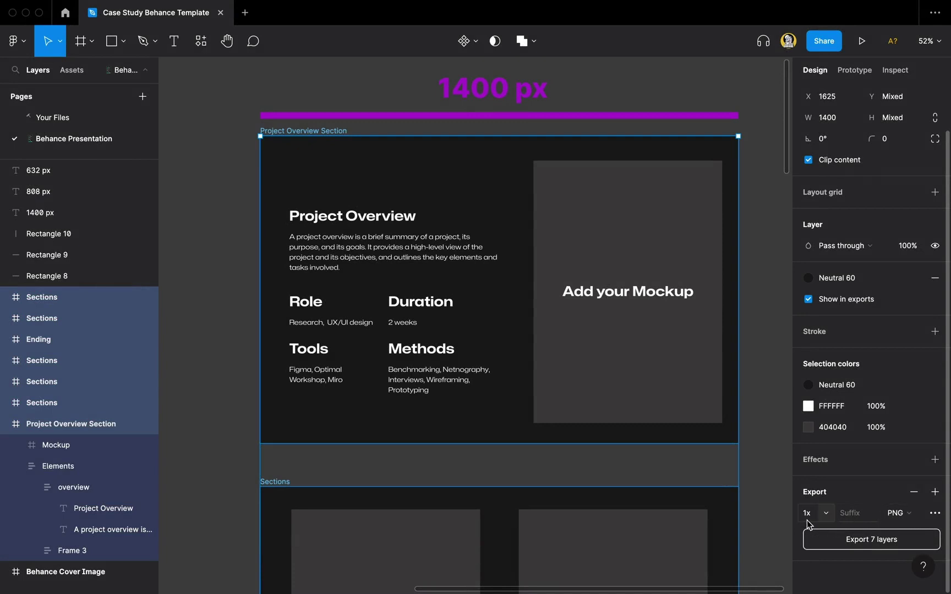
Browse 'ux case study' results and save the Grocery shopping app project to a first moodboard.
left_click(846, 540)
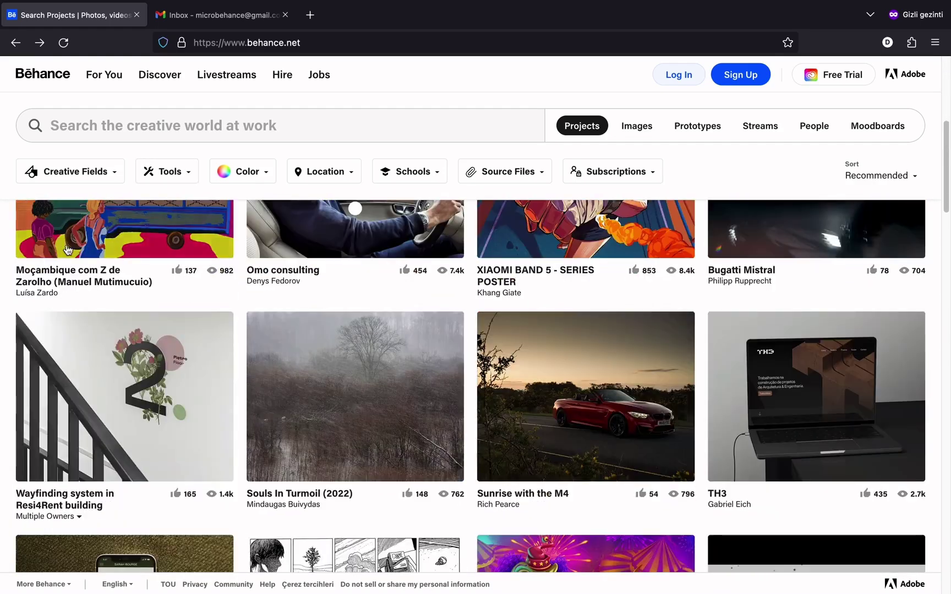
scroll(293, 292, "down", 3)
scroll(294, 292, "down", 5)
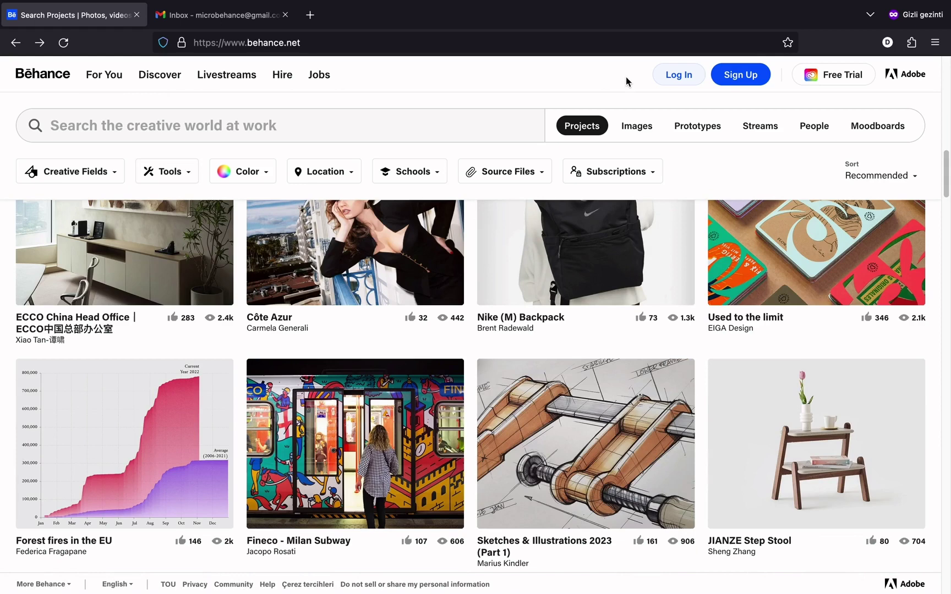
left_click(748, 84)
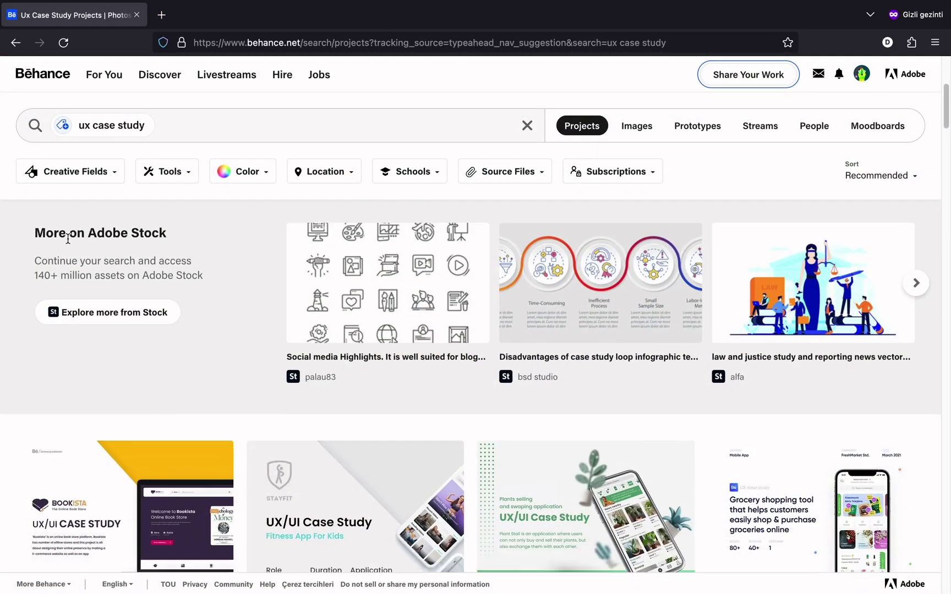
scroll(75, 239, "down", 2)
scroll(98, 270, "down", 3)
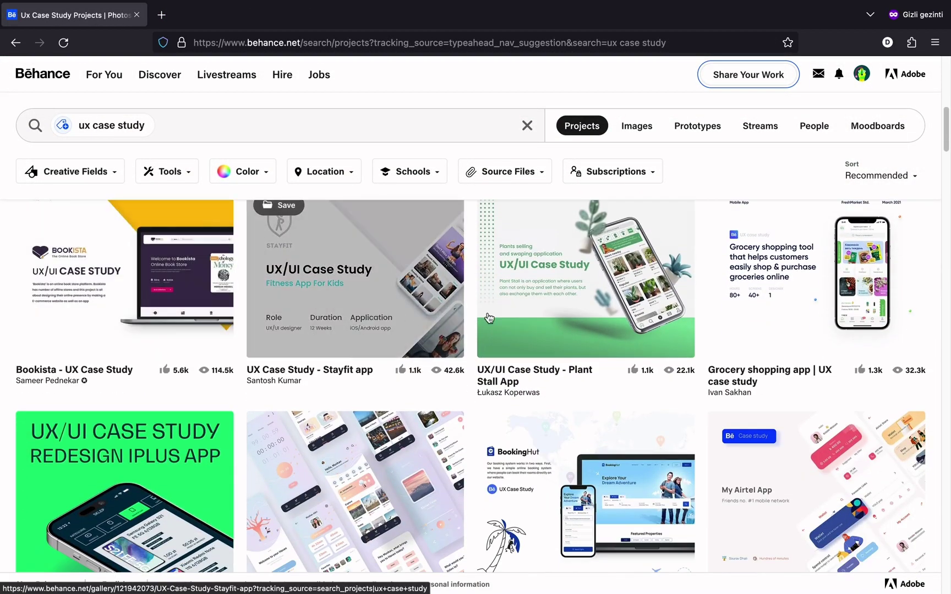
scroll(780, 346, "up", 1)
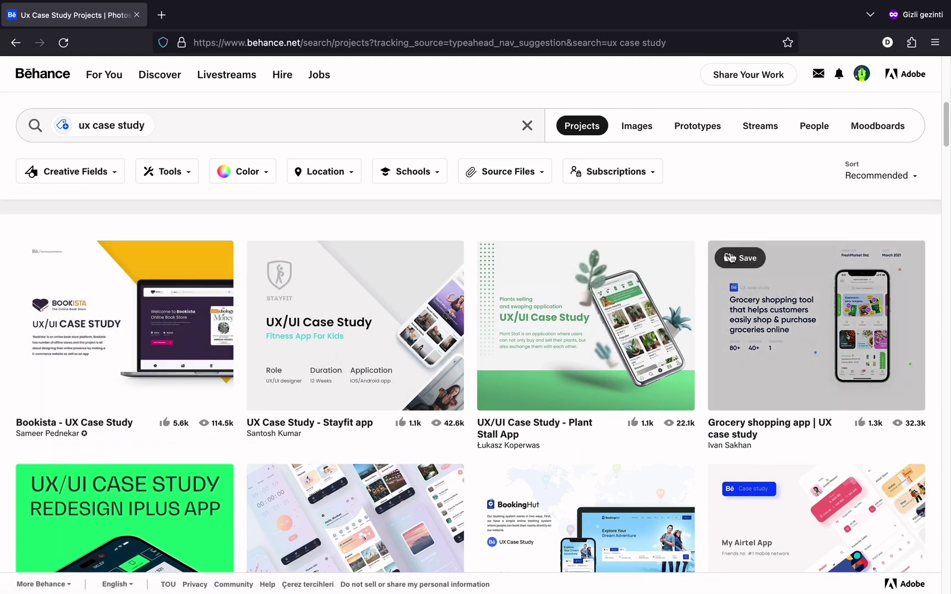
left_click(728, 261)
left_click(442, 354)
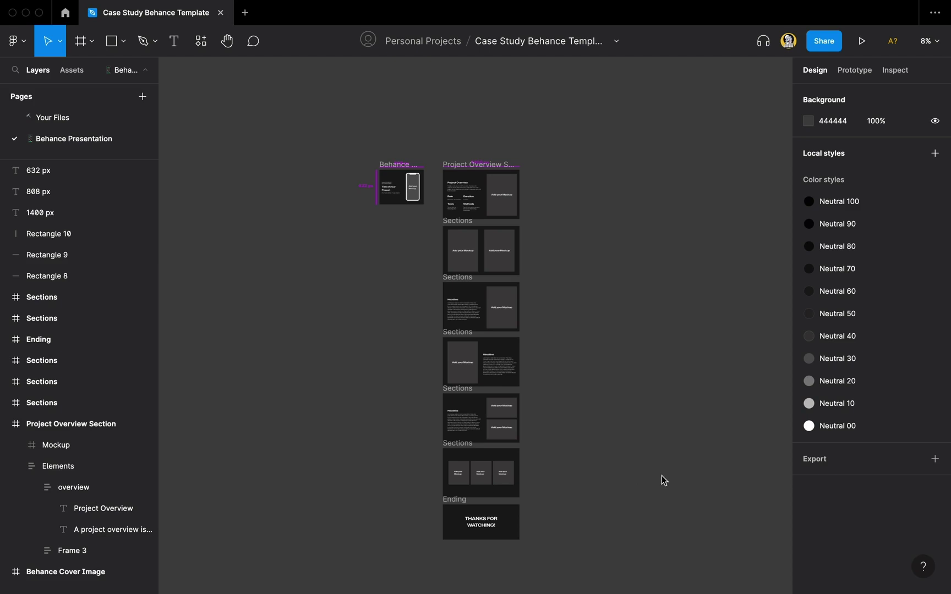
scroll(399, 136, "up", 3)
scroll(406, 147, "up", 3)
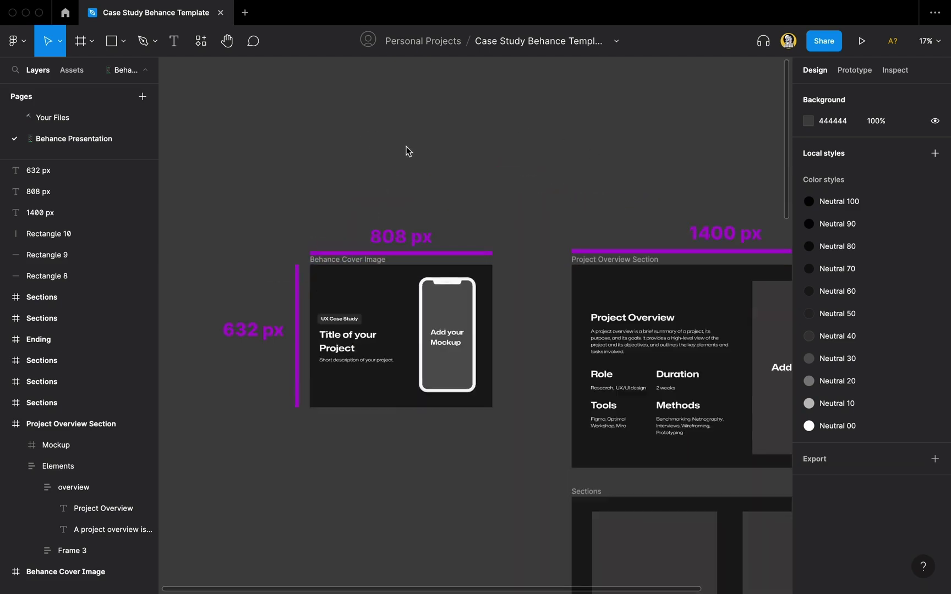
scroll(354, 325, "up", 3)
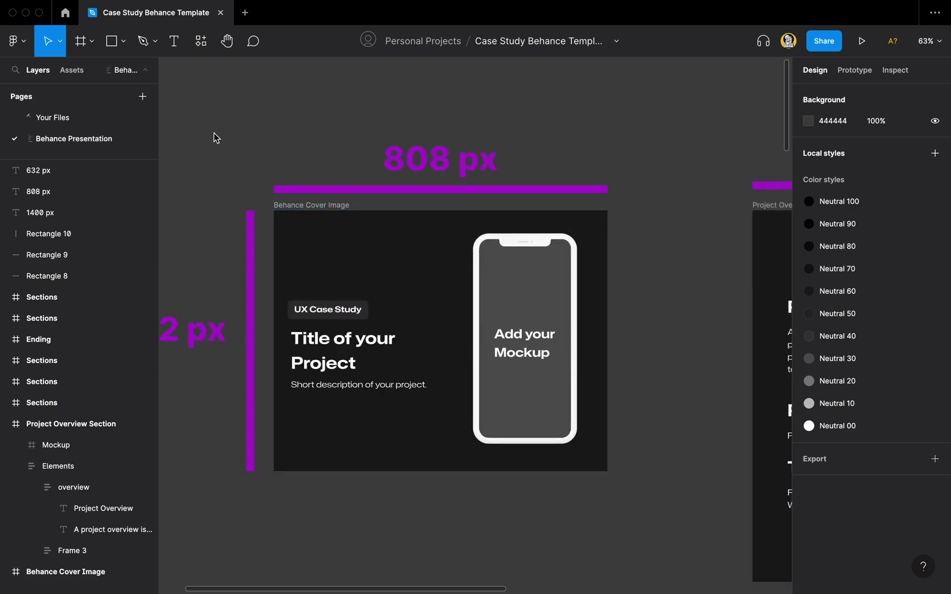
scroll(213, 132, "down", 3)
scroll(312, 179, "right", 2)
scroll(339, 207, "right", 2)
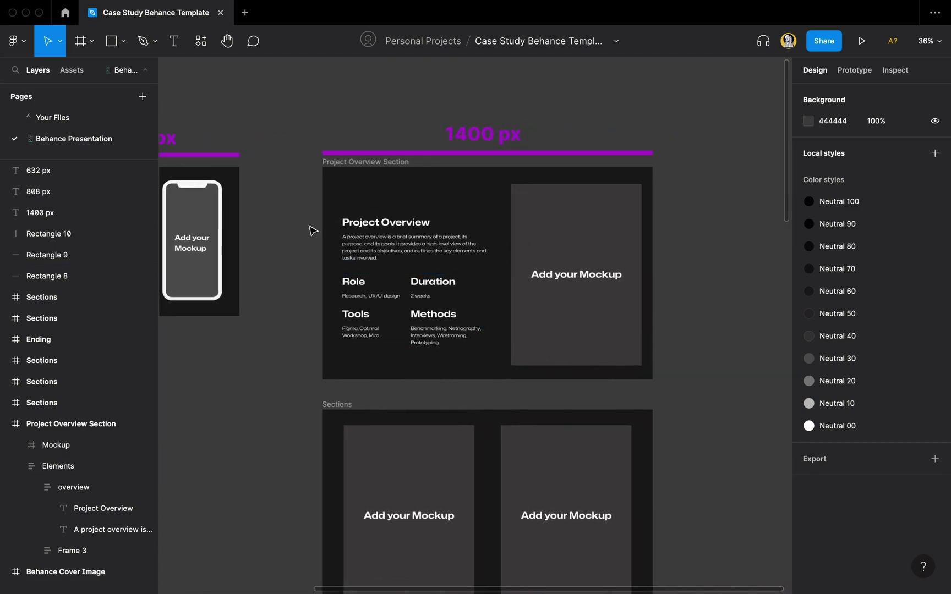
scroll(452, 364, "down", 5)
left_click_drag(269, 189, 416, 380)
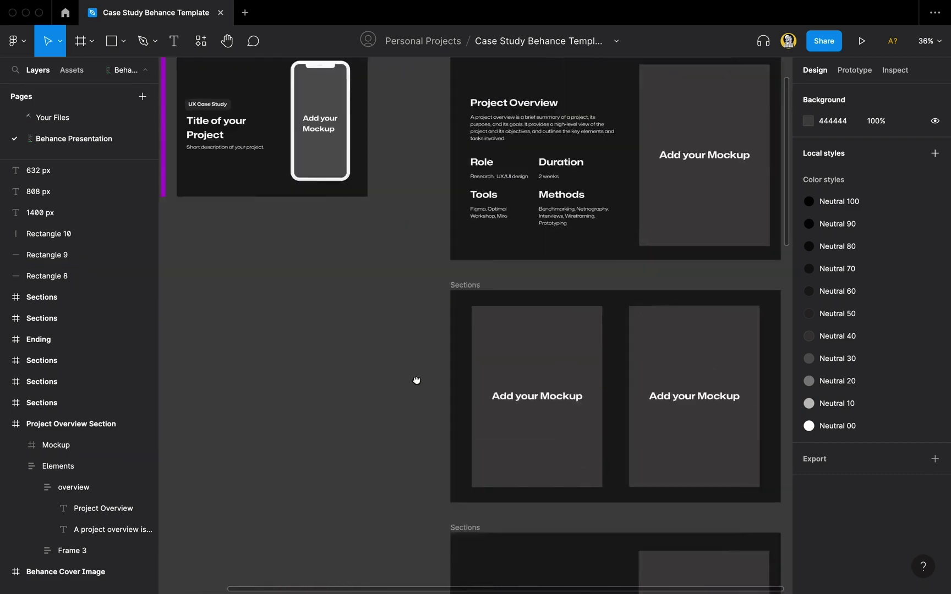
scroll(320, 410, "up", 3)
scroll(320, 410, "left", 2)
scroll(446, 419, "up", 2)
Check the 808×632 size labels and select the Behance Cover Image frame.
left_click(437, 236)
scroll(441, 246, "up", 2)
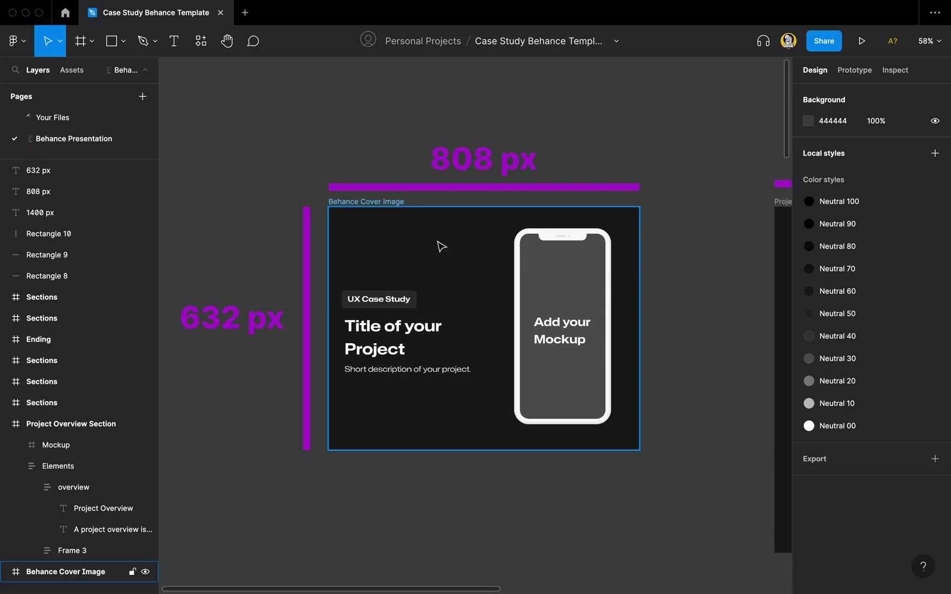
key("Escape")
left_click(214, 340)
left_click(443, 167)
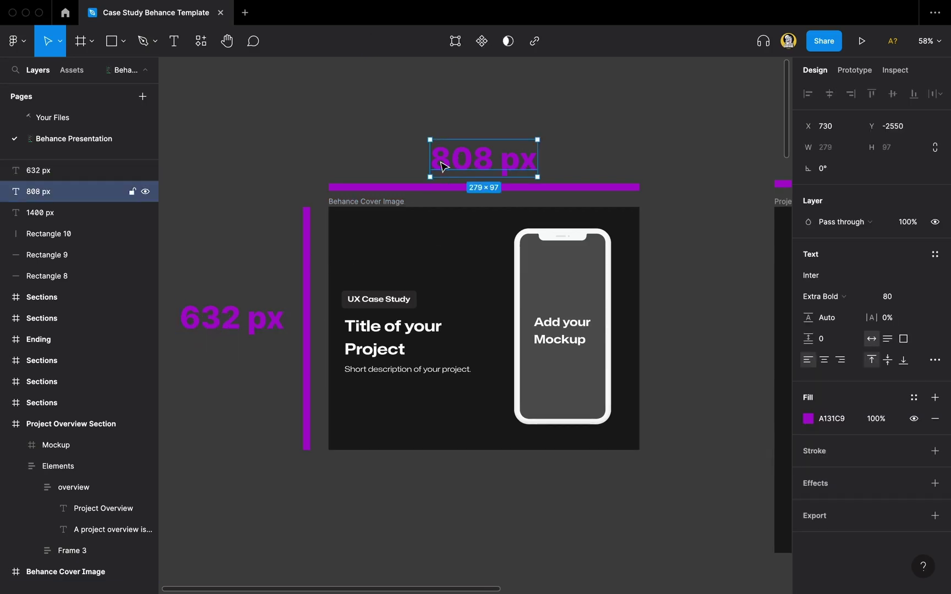
key("Escape")
left_click(351, 202)
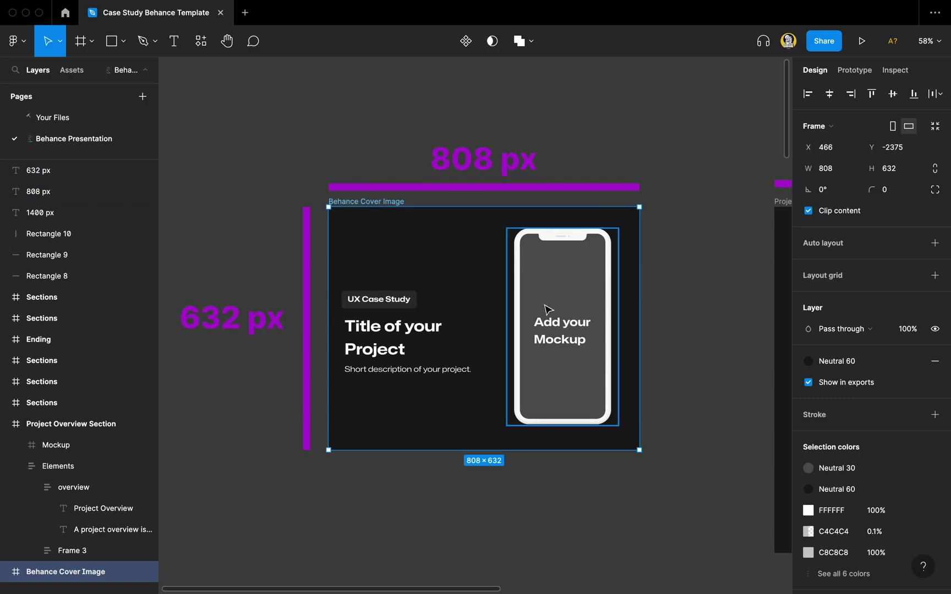
scroll(864, 357, "down", 3)
mouse_move(869, 438)
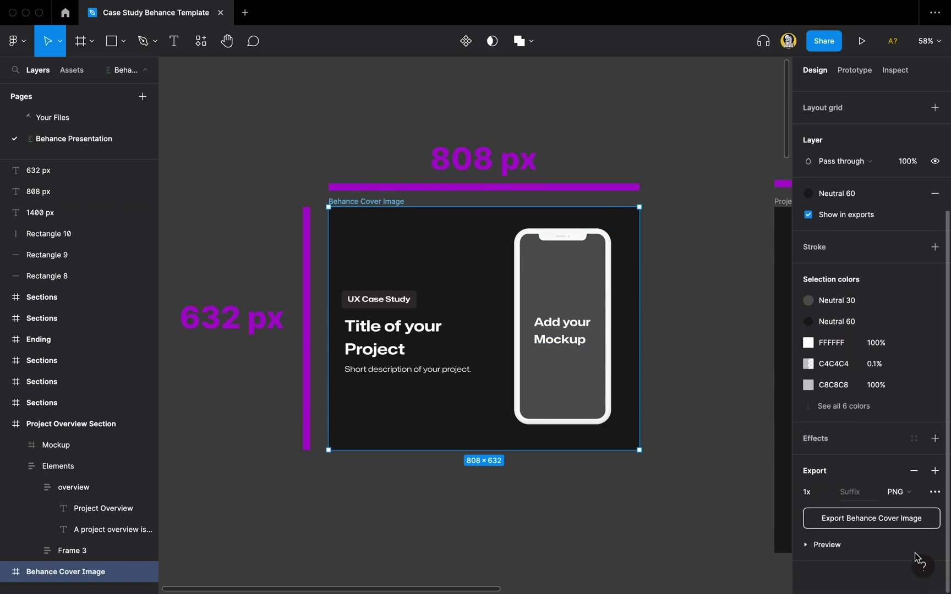
Export the Behance Cover Image frame as a 1x PNG into the behance-files folder.
left_click(918, 493)
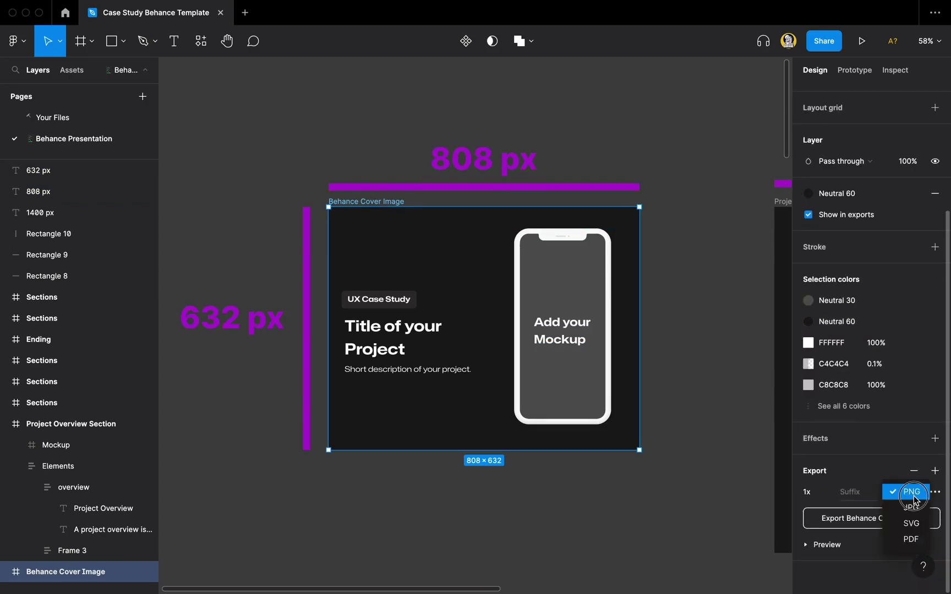
left_click(913, 493)
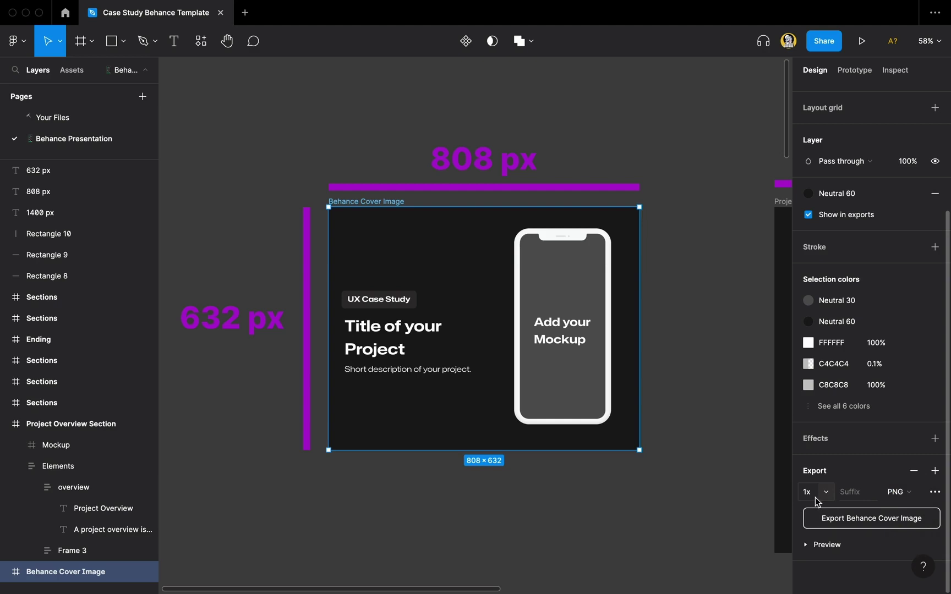
left_click(904, 525)
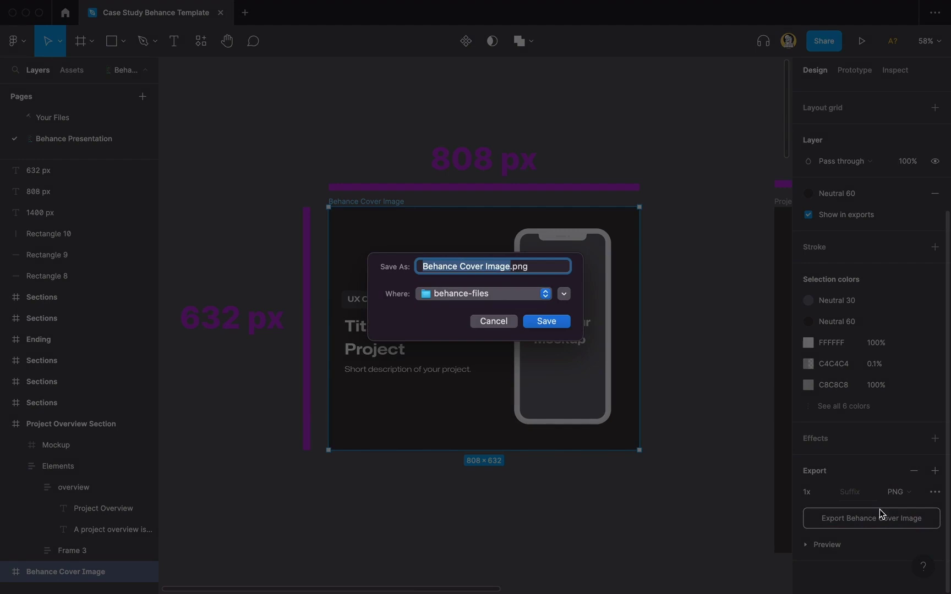
left_click(547, 321)
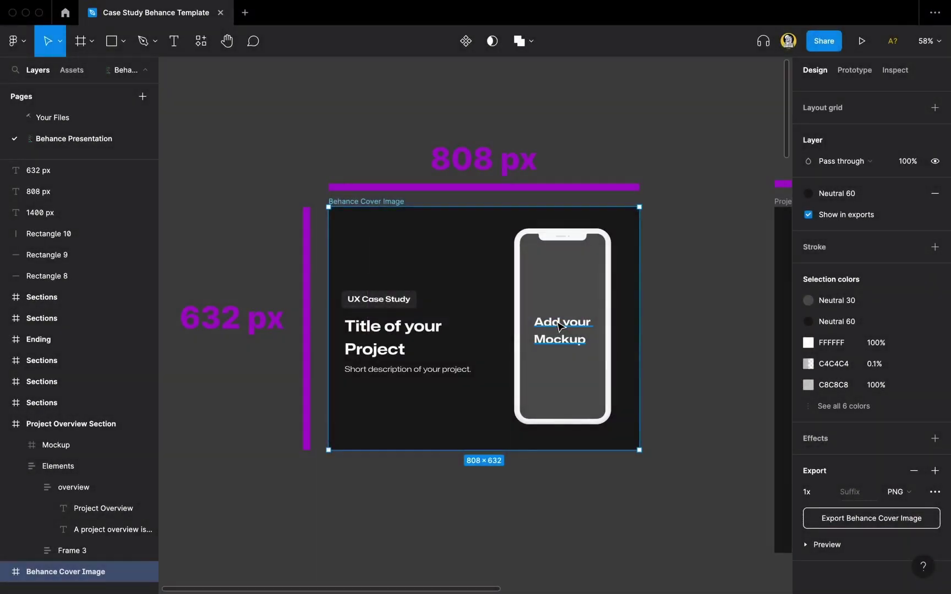
Bring the Project Overview Section into view and inspect its frame.
left_click(548, 501)
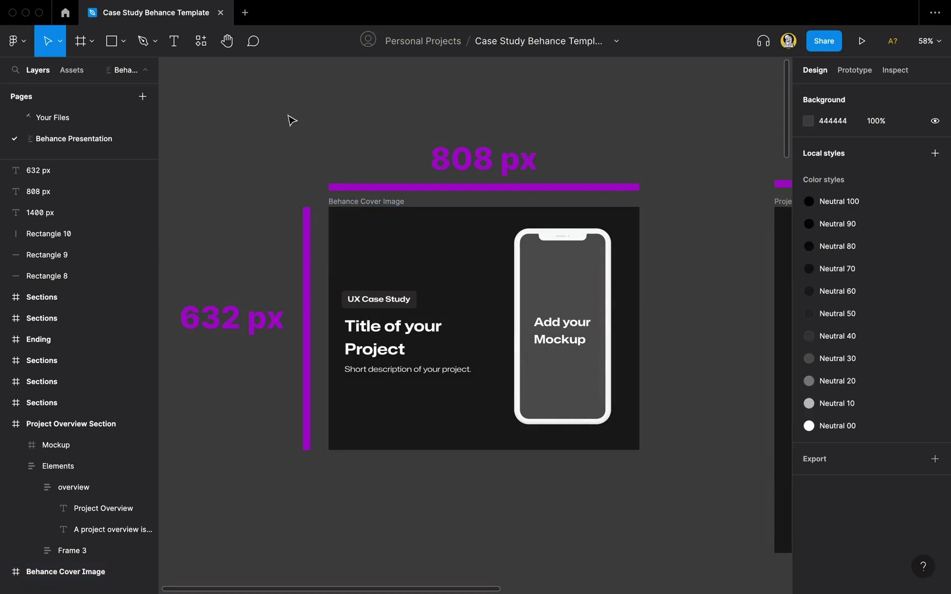
left_click_drag(679, 127, 267, 117)
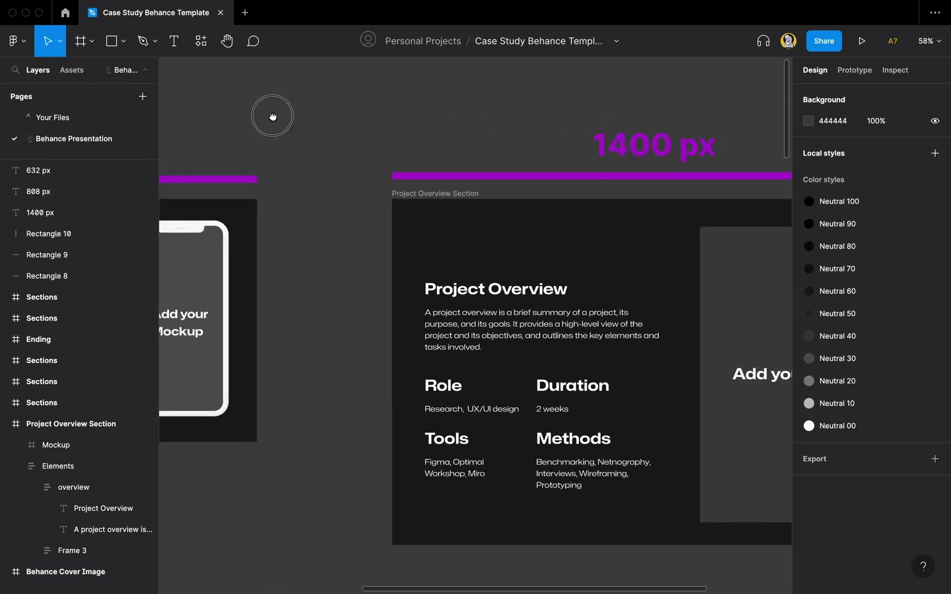
left_click_drag(329, 107, 238, 104)
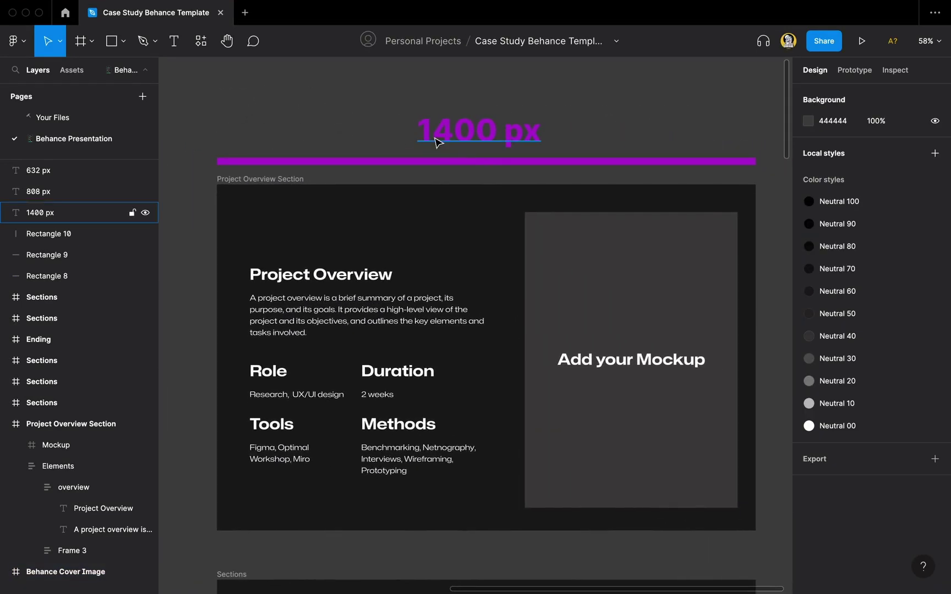
left_click(276, 183)
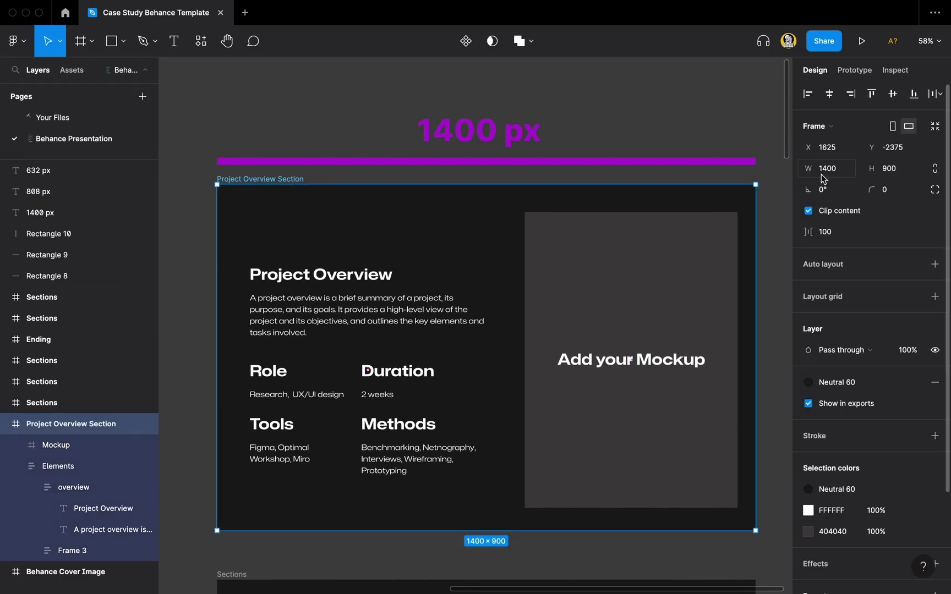
left_click(636, 138)
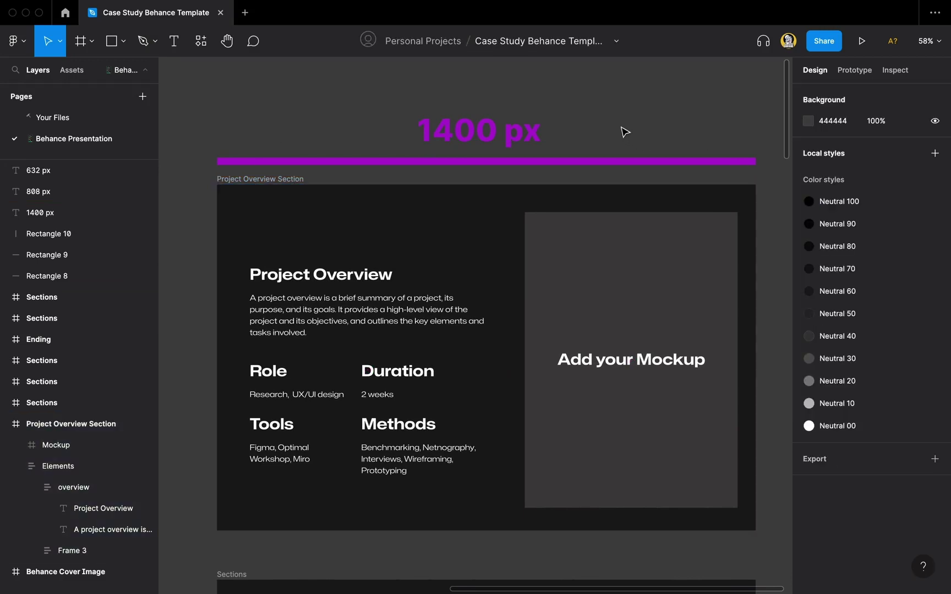
scroll(624, 132, "down", 5, "ctrl")
scroll(502, 108, "down", 3, "ctrl")
scroll(602, 365, "down", 1, "ctrl")
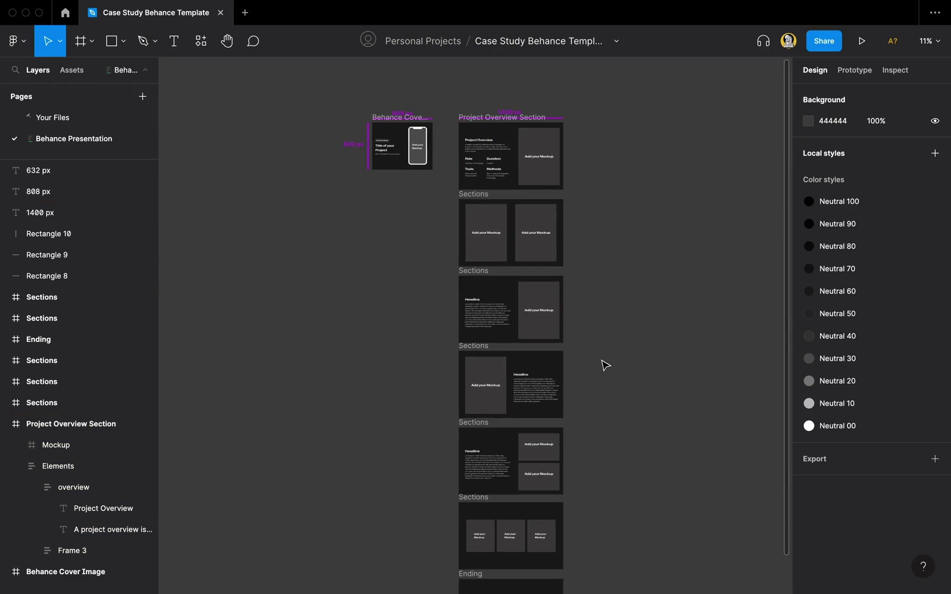
scroll(572, 176, "down", 5)
scroll(577, 241, "down", 2)
scroll(601, 384, "down", 2)
scroll(601, 385, "down", 1, "ctrl")
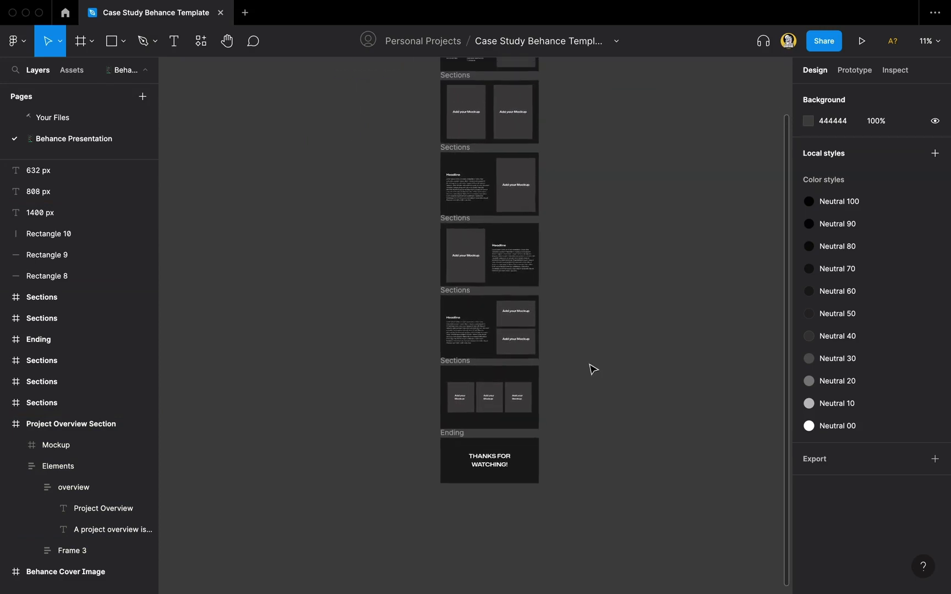
Select all seven case-study section frames, excluding the 1400 px label and Rectangle 8.
left_click_drag(606, 538, 405, 89)
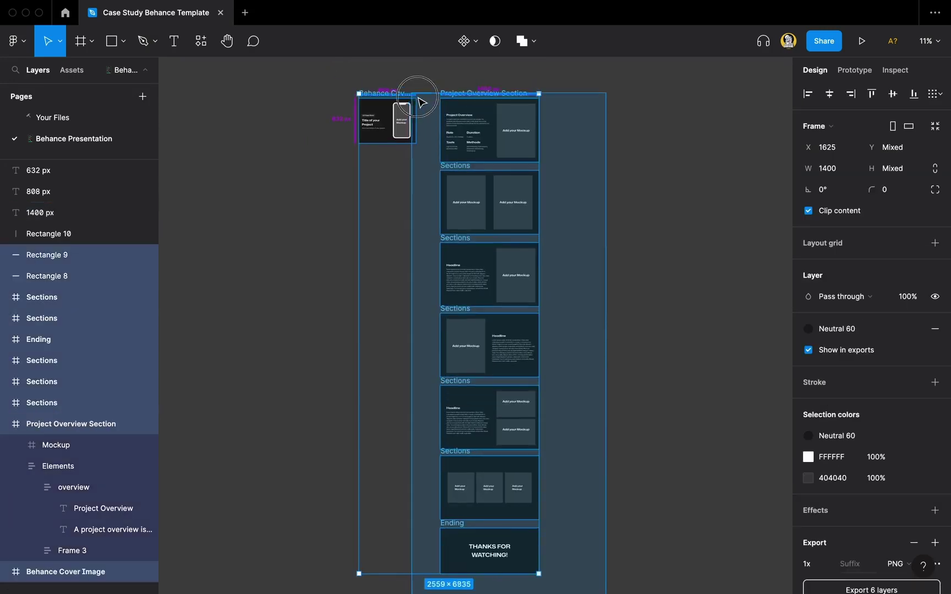
left_click_drag(405, 88, 459, 79)
scroll(460, 79, "up", 5, "ctrl")
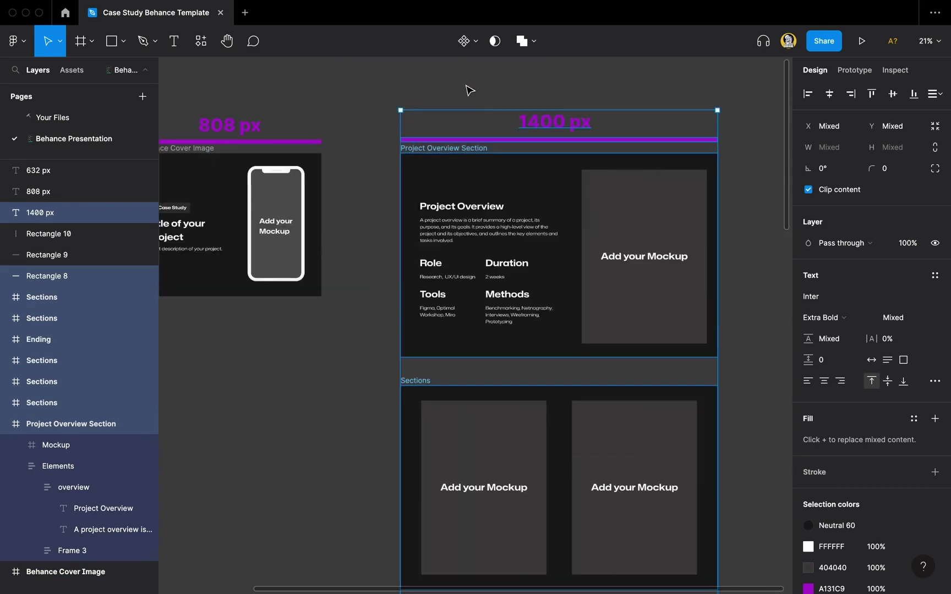
left_click(545, 123, "shift")
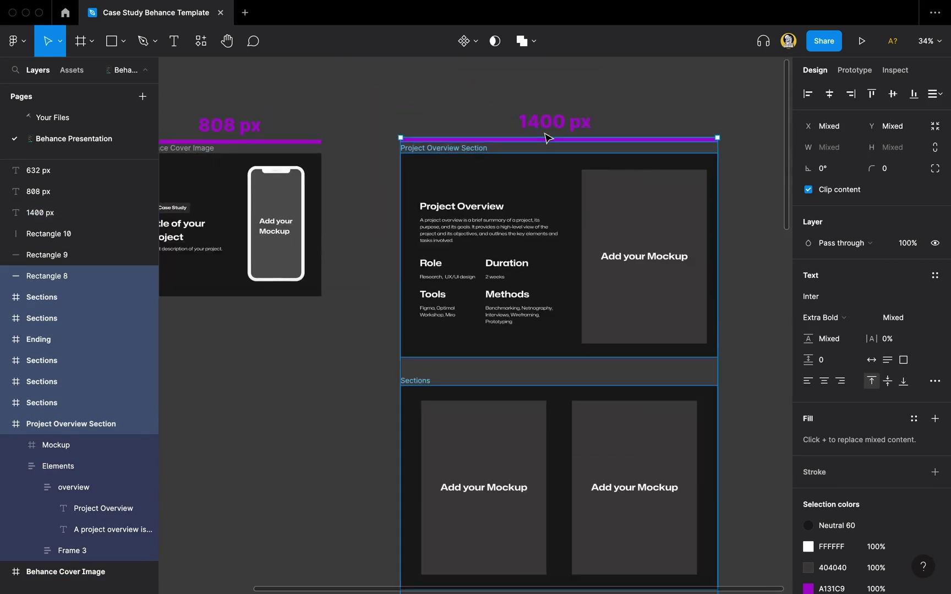
scroll(518, 147, "up", 3, "ctrl")
left_click(506, 143, "shift")
scroll(377, 126, "down", 1, "ctrl")
scroll(365, 120, "down", 1, "ctrl")
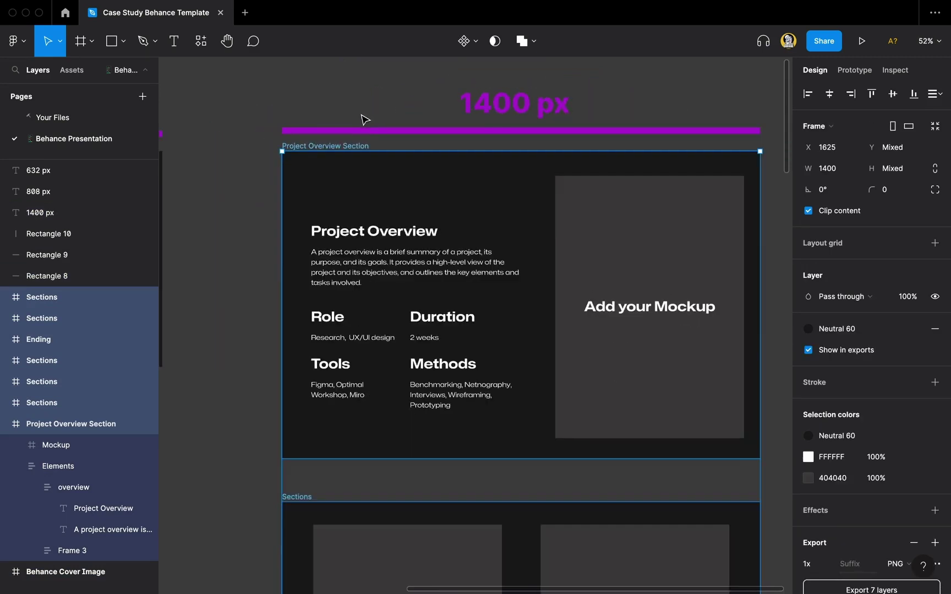
scroll(503, 244, "down", 1)
scroll(888, 476, "down", 1)
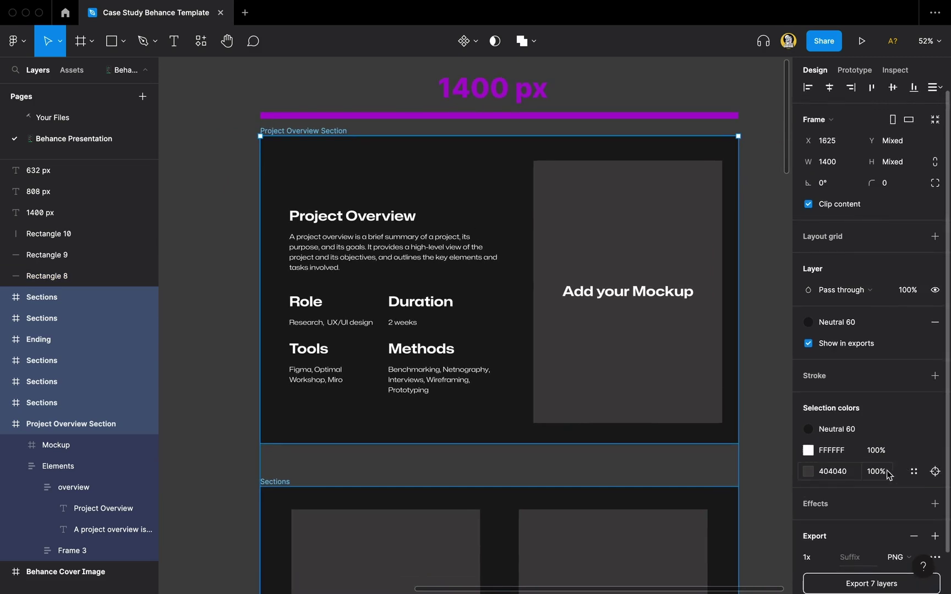
scroll(887, 539, "down", 2)
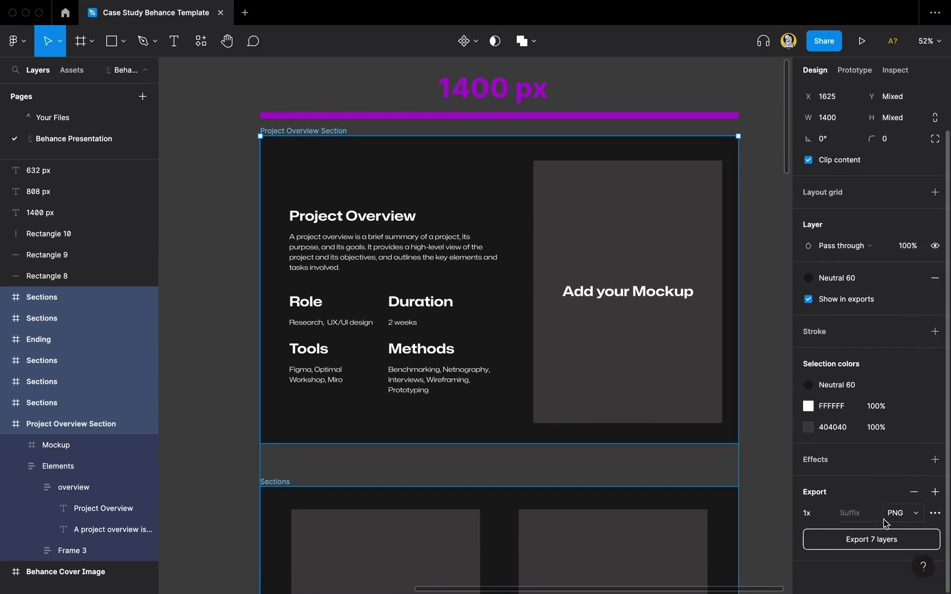
Export the seven section frames as 1x PNGs into the behance-files folder.
left_click(848, 540)
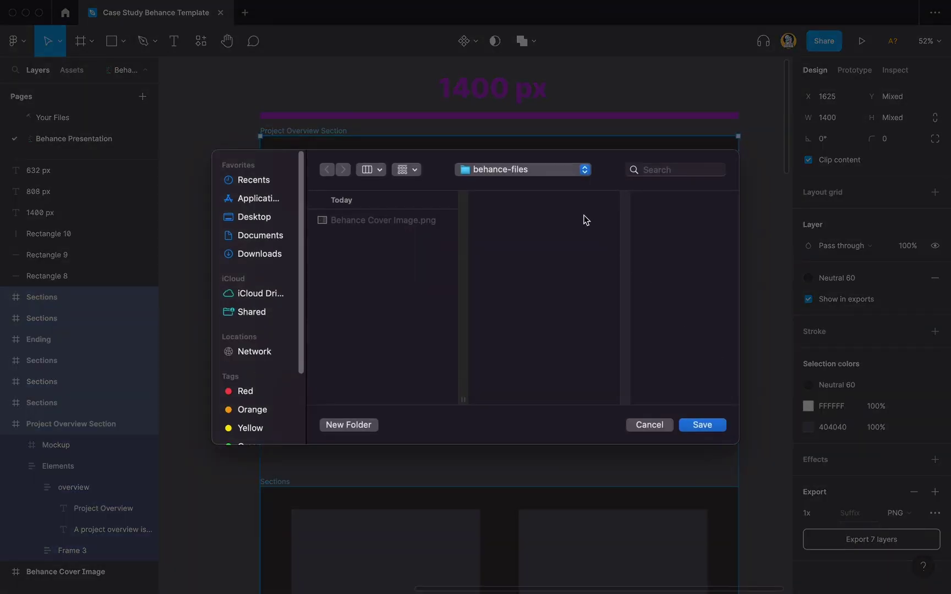
left_click(702, 427)
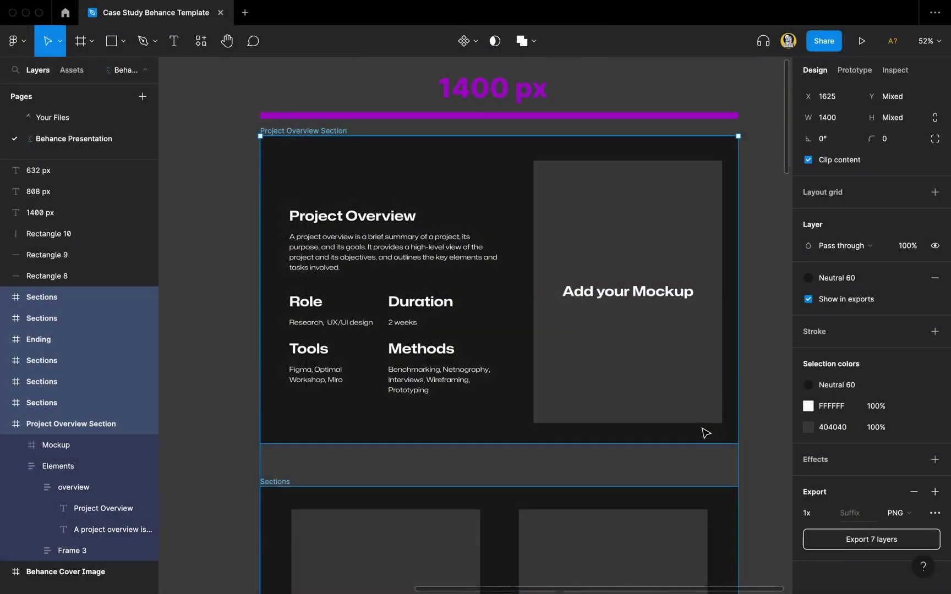
left_click(703, 463)
scroll(715, 303, "down", 5, "ctrl")
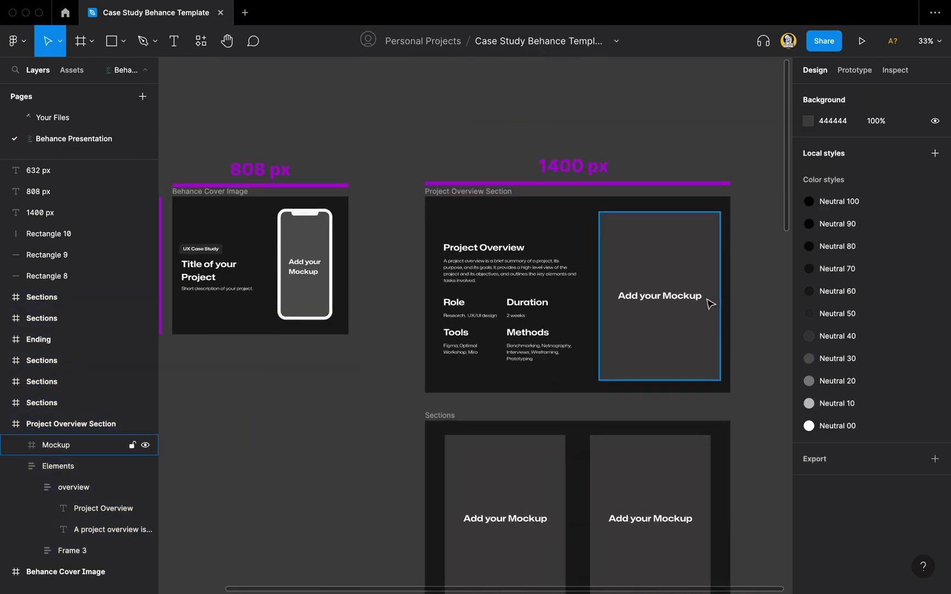
scroll(405, 369, "left", 2)
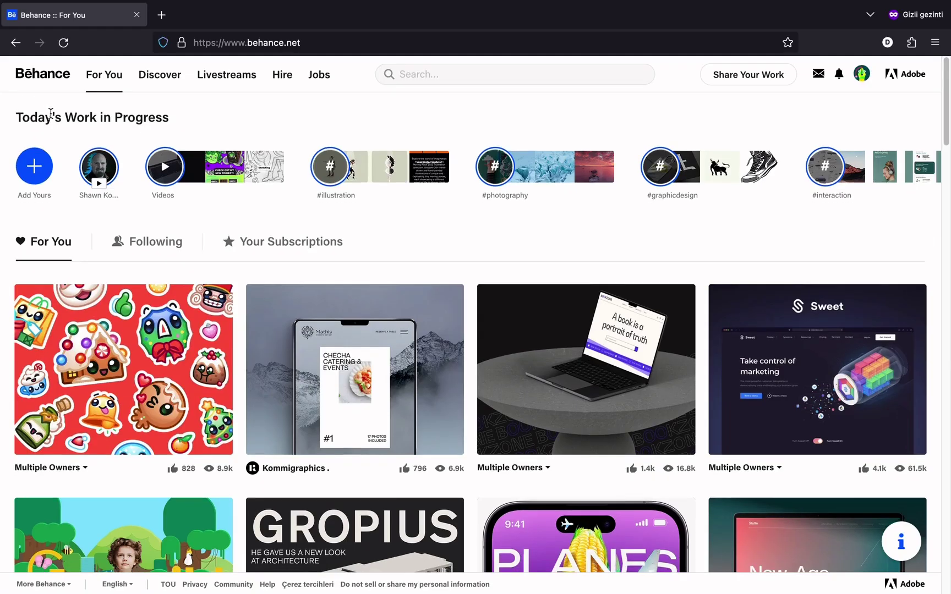
scroll(33, 108, "down", 5)
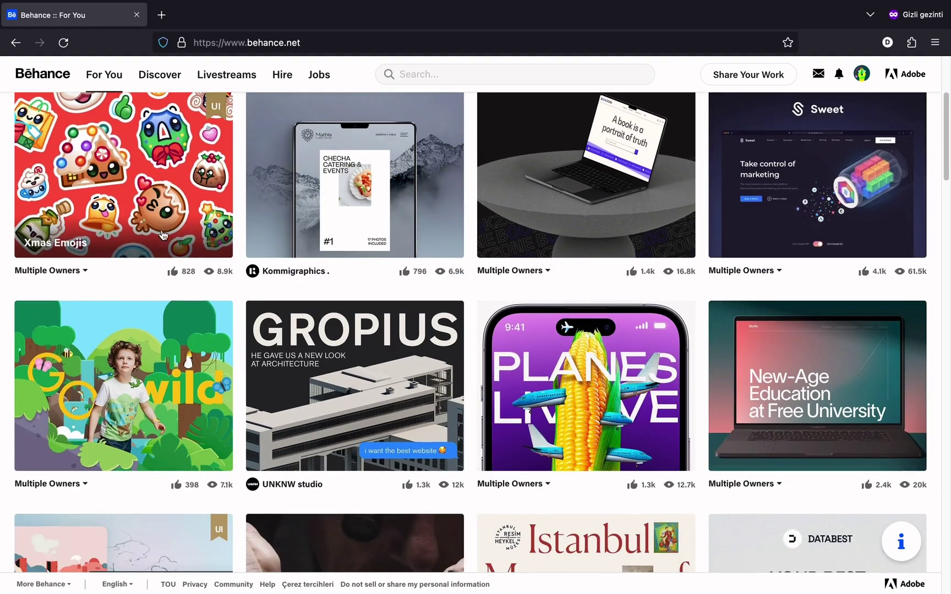
scroll(282, 306, "up", 5)
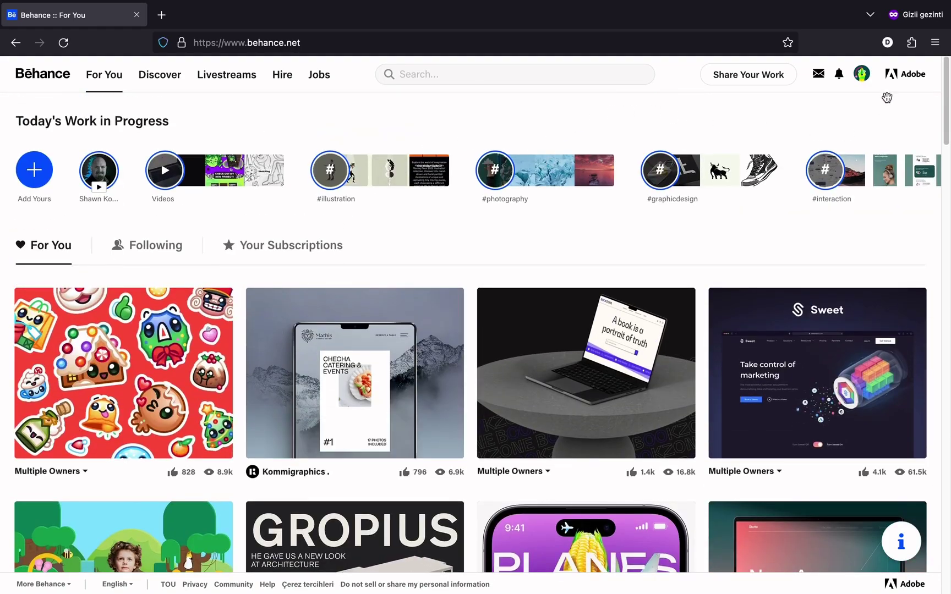
From the profile, start a new Behance project and begin adding images.
left_click(862, 74)
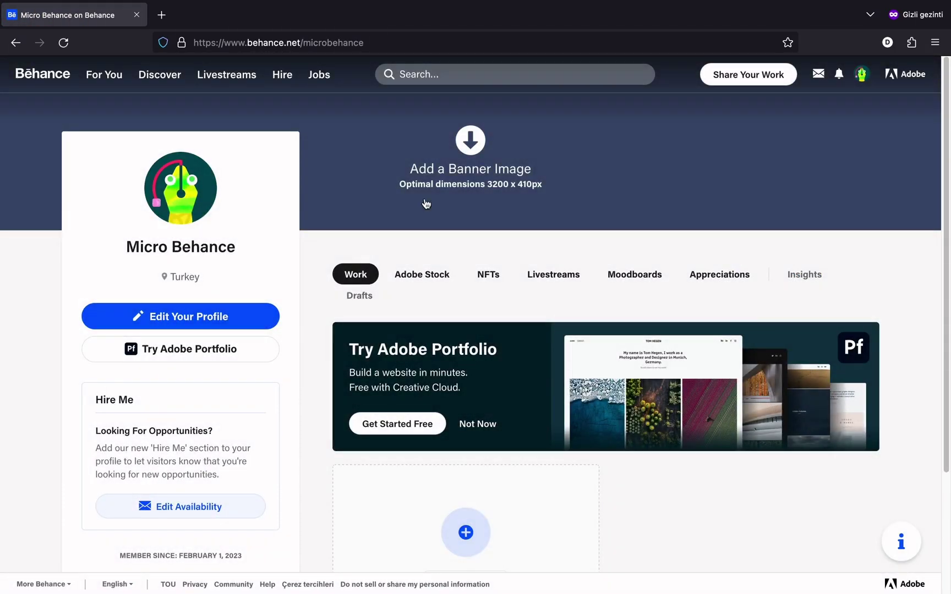
scroll(285, 220, "down", 3)
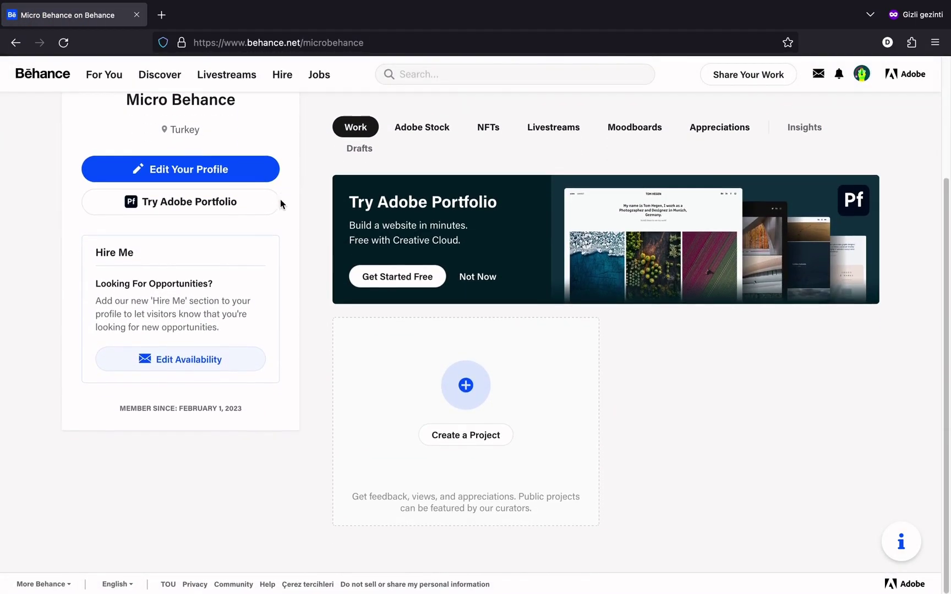
left_click(479, 441)
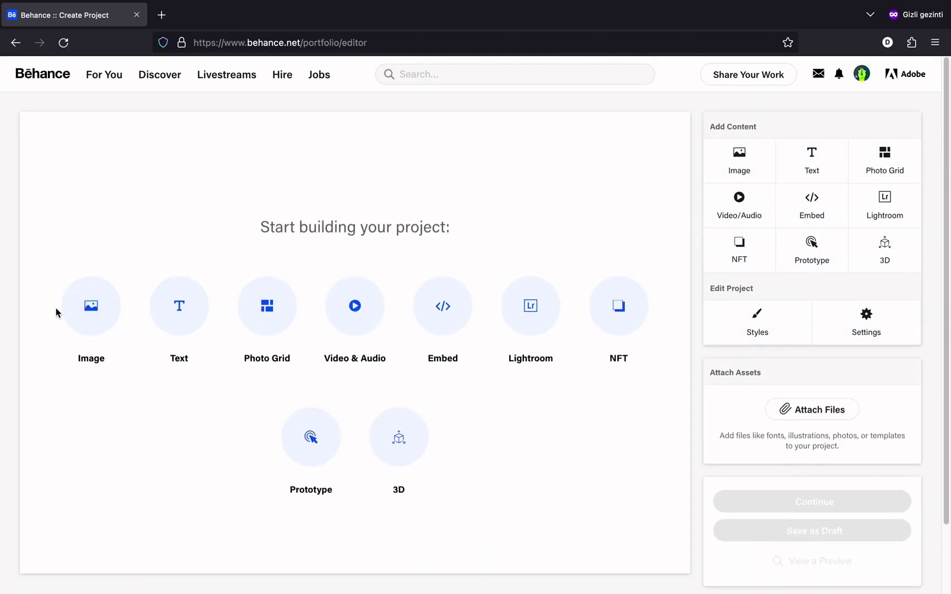
left_click(91, 320)
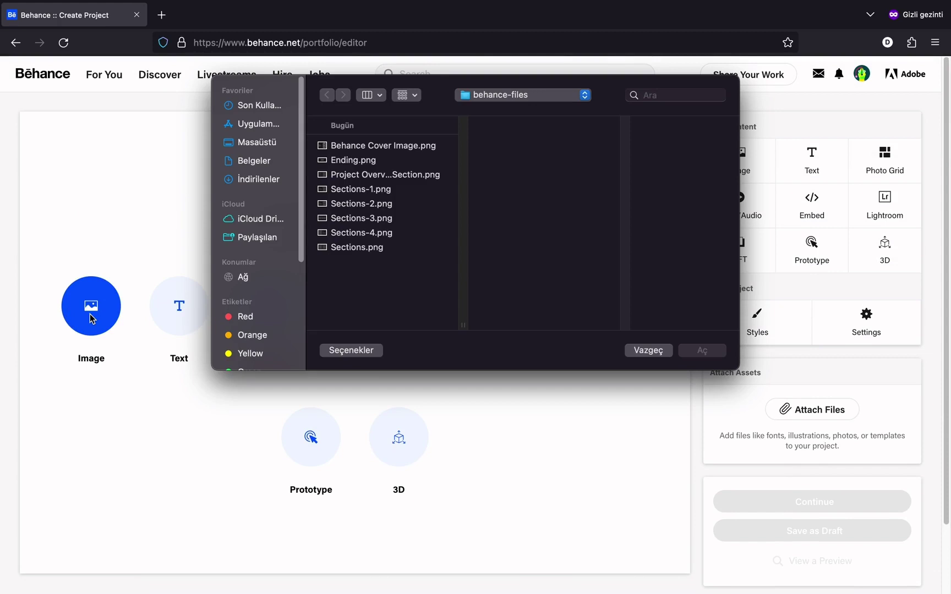
Upload the seven section PNGs, leaving Behance Cover Image.png out.
left_click(374, 247)
left_click(342, 145, "shift")
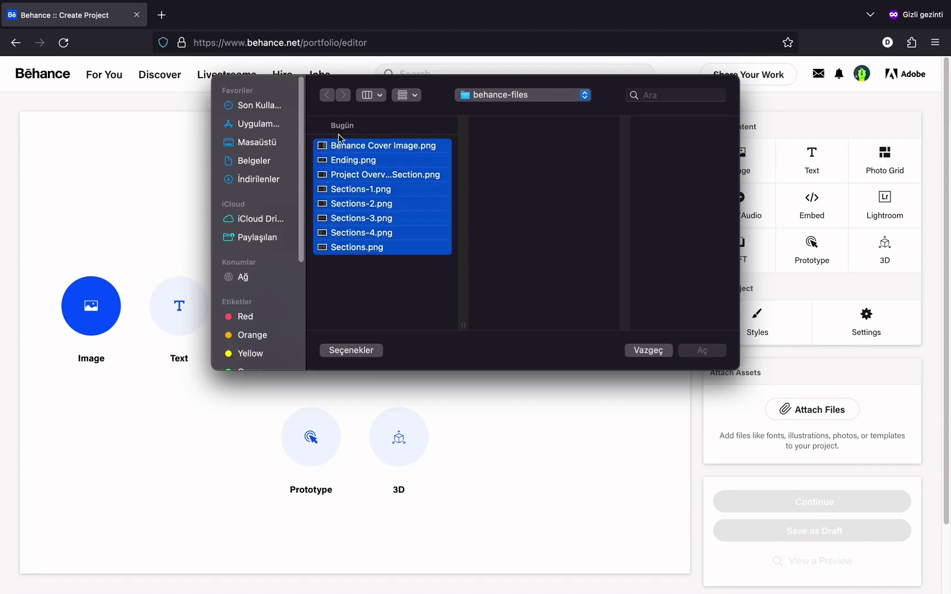
left_click(342, 145, "super")
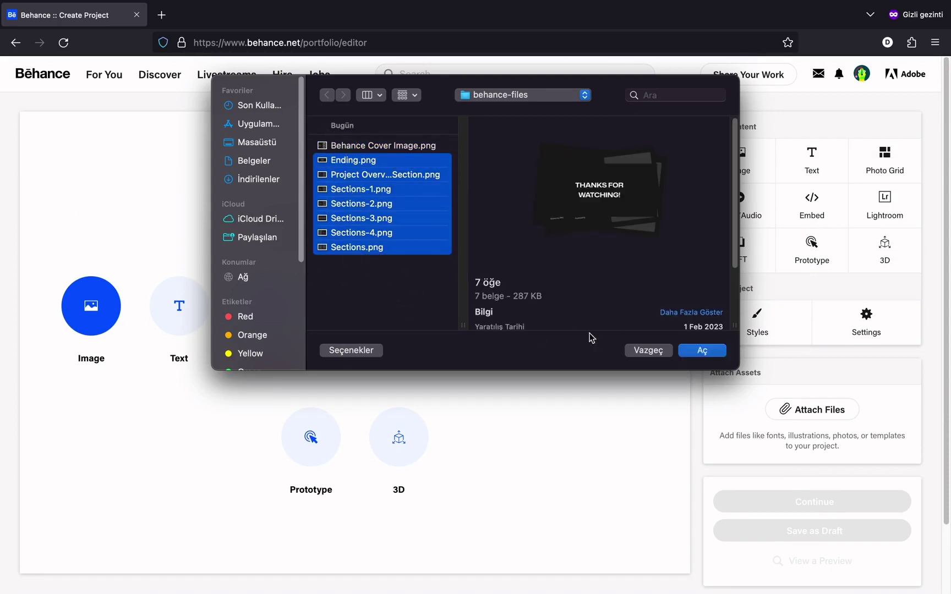
left_click(702, 350)
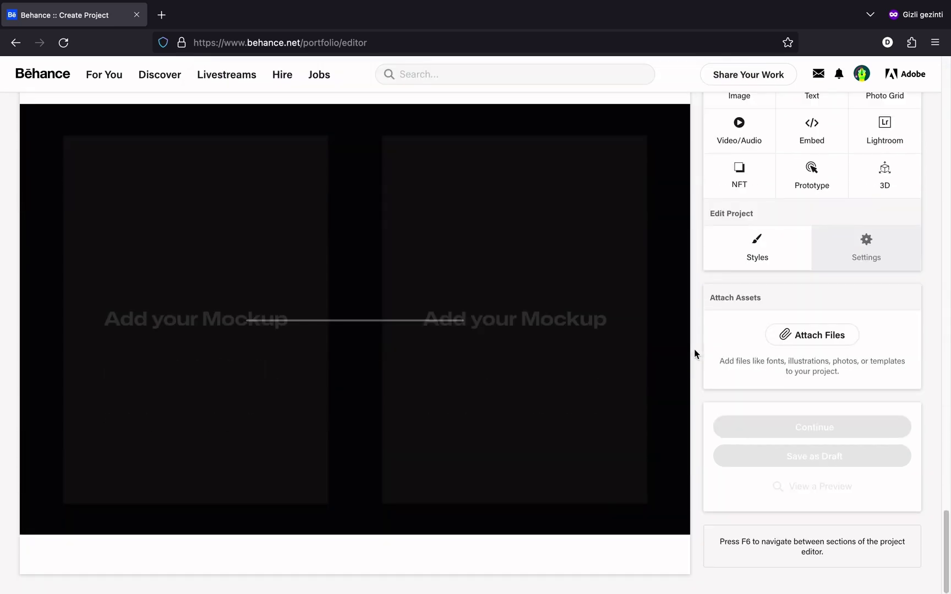
mouse_move(349, 249)
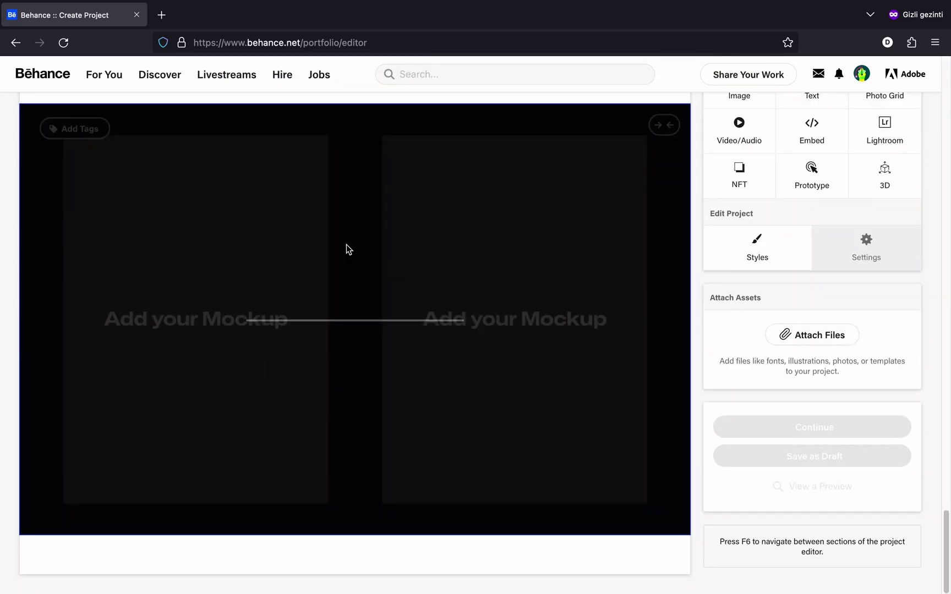
scroll(371, 253, "up", 1)
scroll(371, 253, "up", 1)
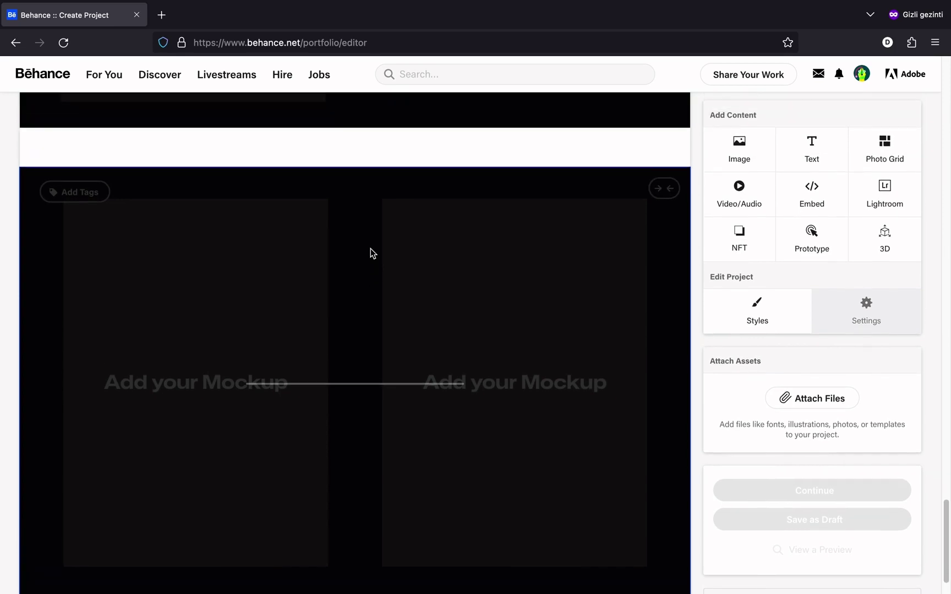
scroll(371, 248, "down", 2)
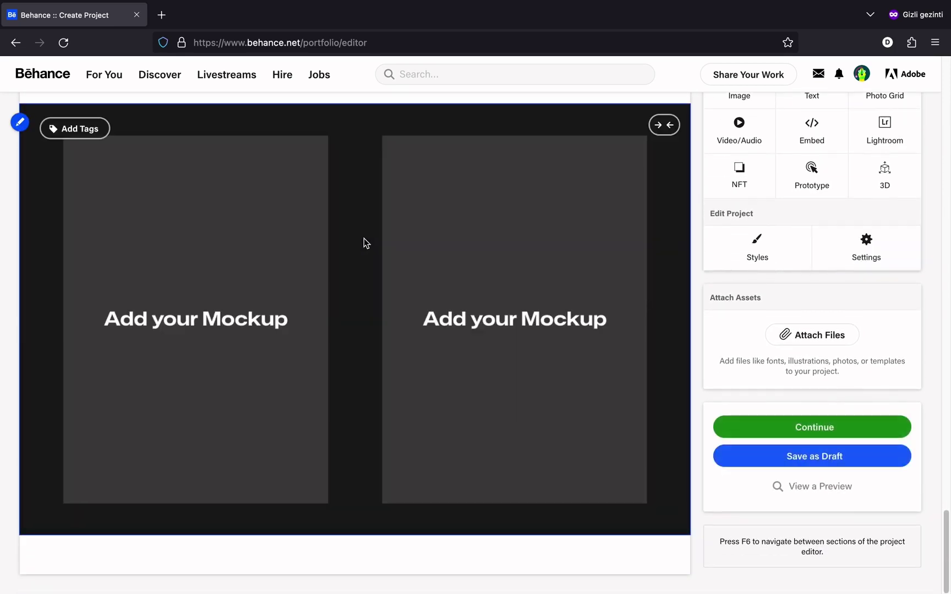
scroll(363, 243, "up", 1)
scroll(365, 243, "down", 9)
scroll(415, 290, "up", 3)
scroll(224, 203, "up", 7)
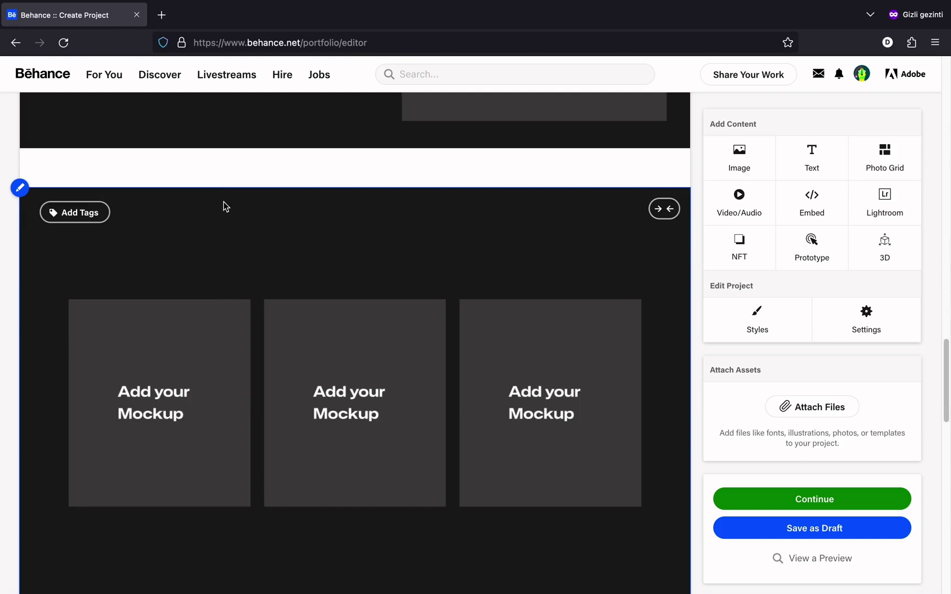
scroll(224, 203, "up", 2)
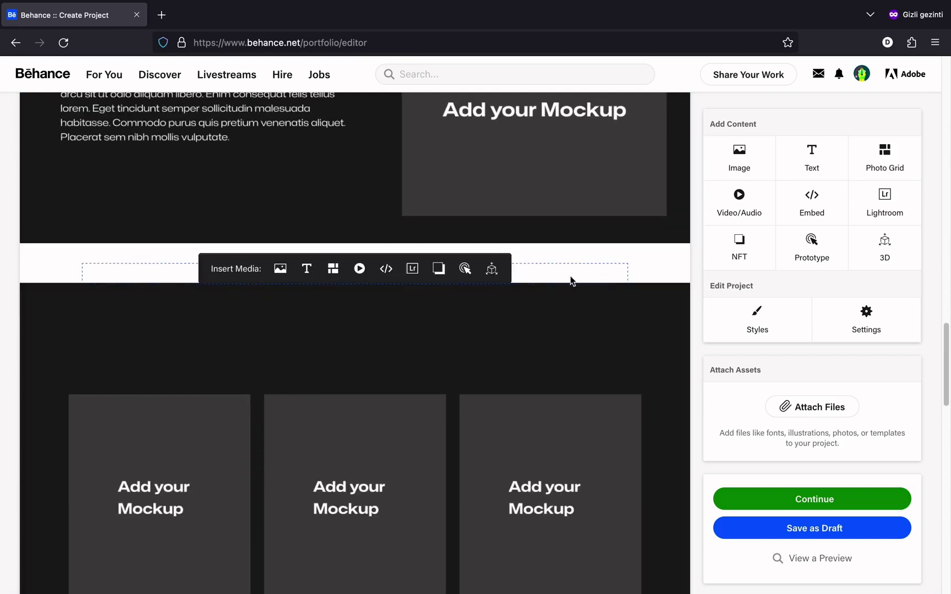
Insert Sections-1.png as an image between the two content blocks.
left_click(280, 268)
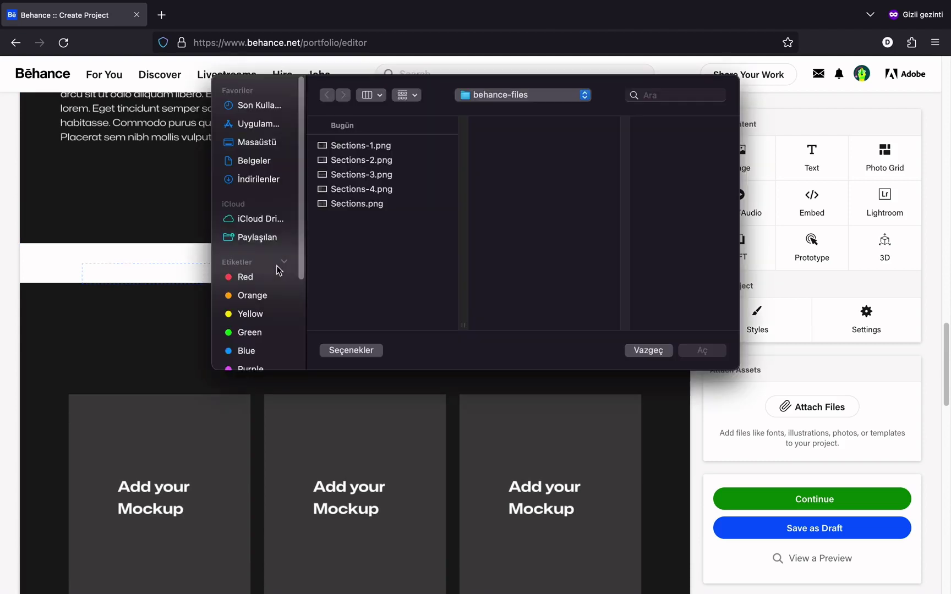
left_click(363, 190)
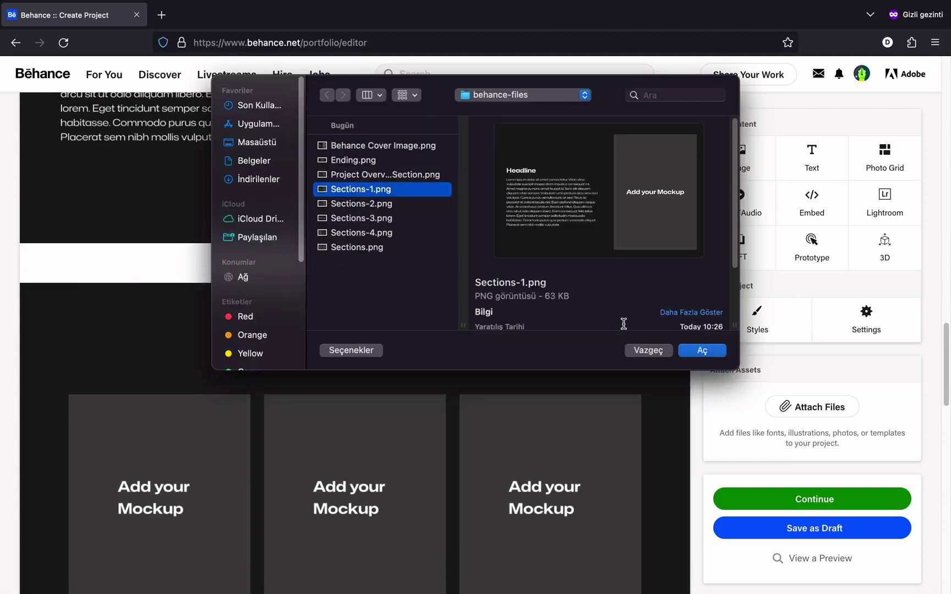
left_click(684, 353)
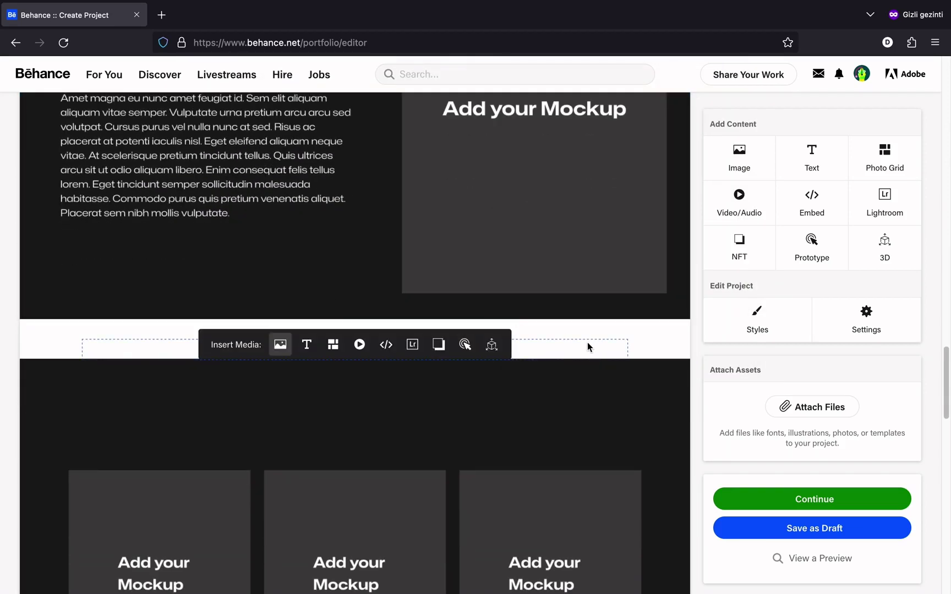
left_click(786, 332)
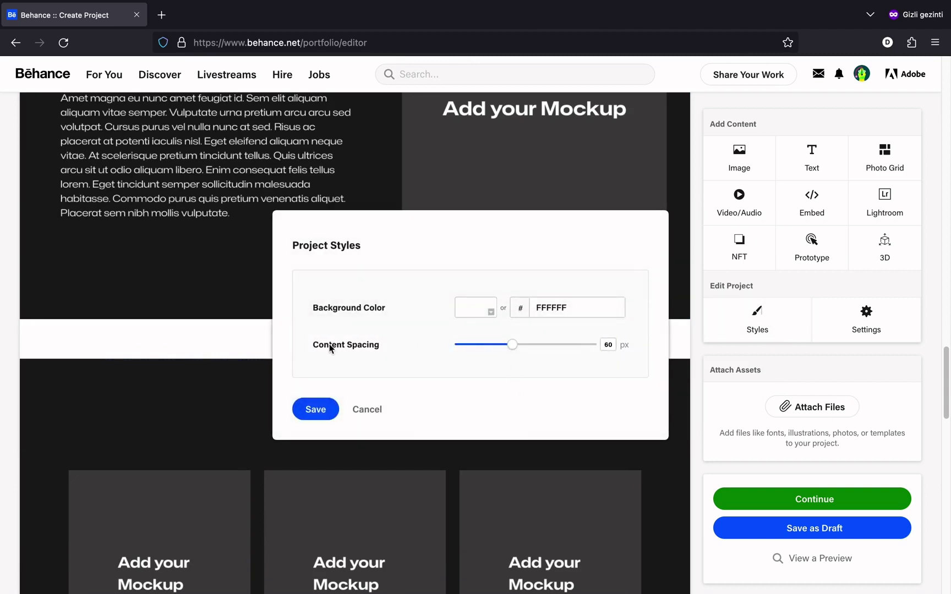
left_click_drag(512, 345, 449, 346)
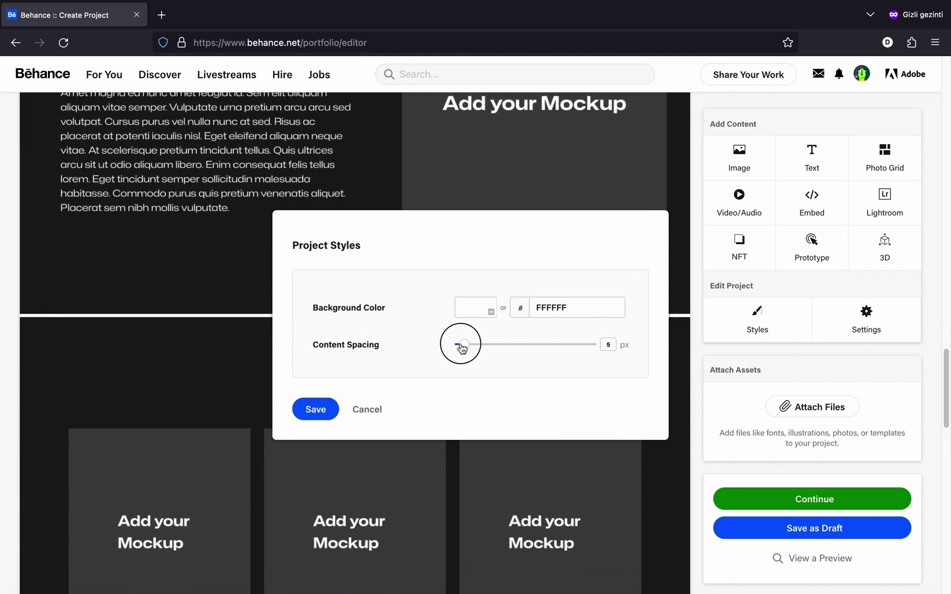
left_click(327, 408)
scroll(228, 186, "down", 4)
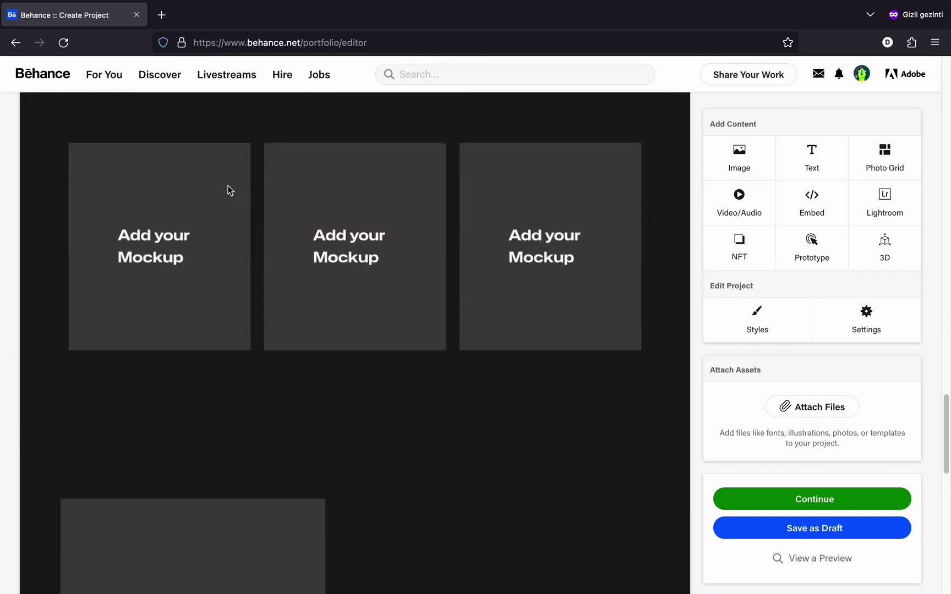
scroll(220, 182, "down", 2)
scroll(216, 182, "down", 4)
scroll(216, 179, "down", 3)
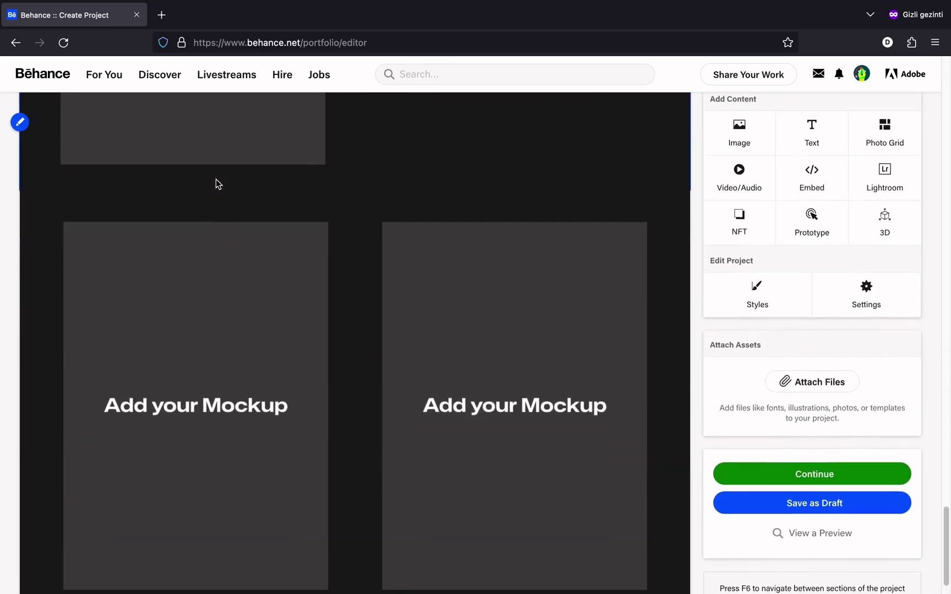
scroll(216, 179, "up", 1)
scroll(311, 308, "up", 6)
scroll(310, 309, "up", 3)
scroll(372, 308, "up", 3)
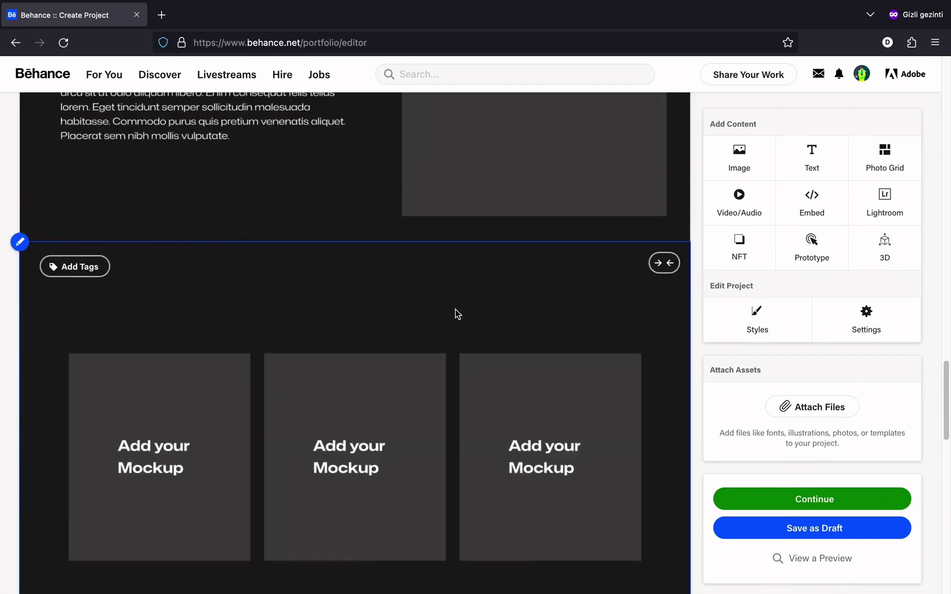
scroll(456, 309, "down", 3)
scroll(438, 288, "down", 2)
scroll(437, 293, "up", 2)
scroll(438, 292, "up", 3)
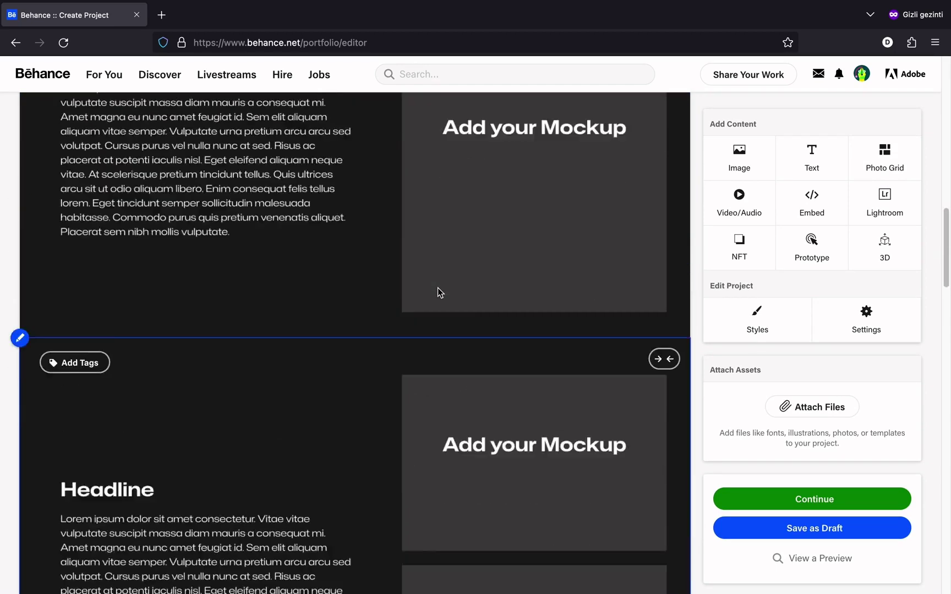
scroll(438, 292, "up", 3)
scroll(438, 293, "up", 3)
scroll(437, 292, "up", 2)
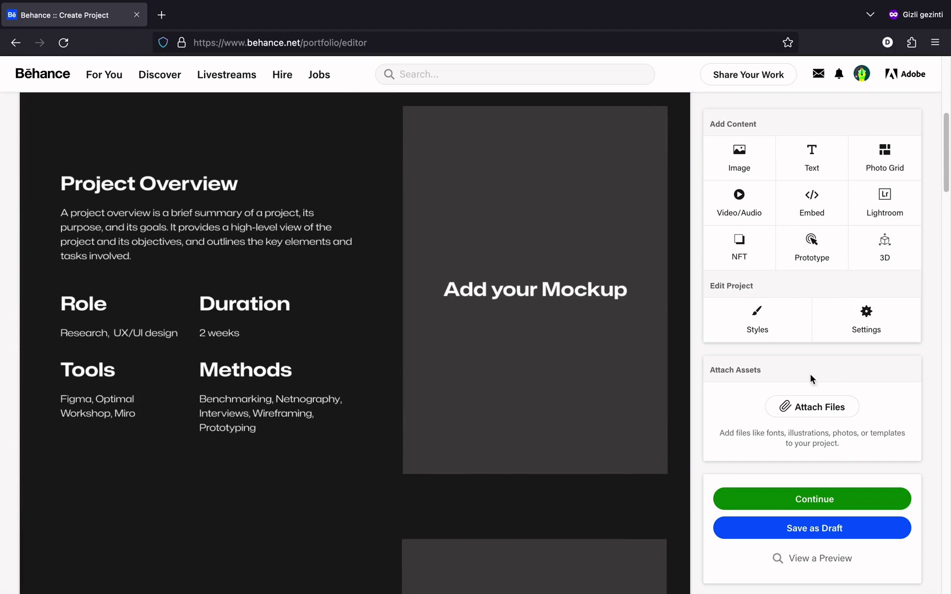
Title the project 'Micro UX Case Study' and load Behance Cover Image.png as its cover.
left_click(831, 505)
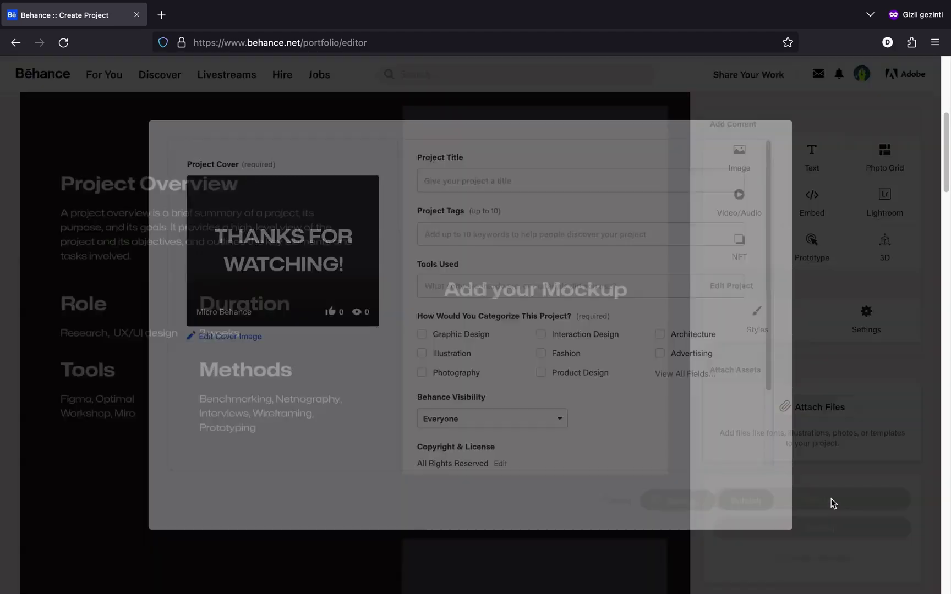
left_click(525, 175)
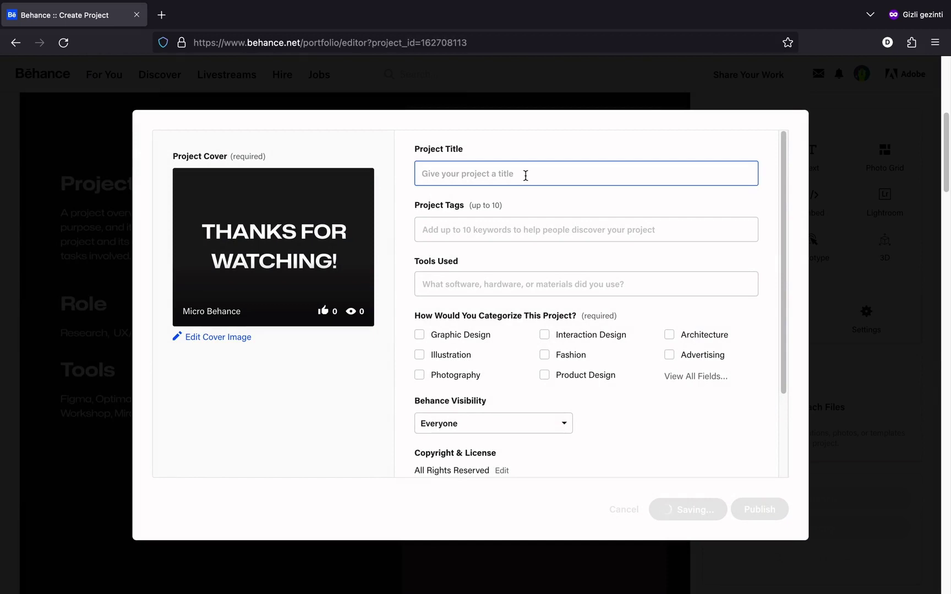
type("Micro ux")
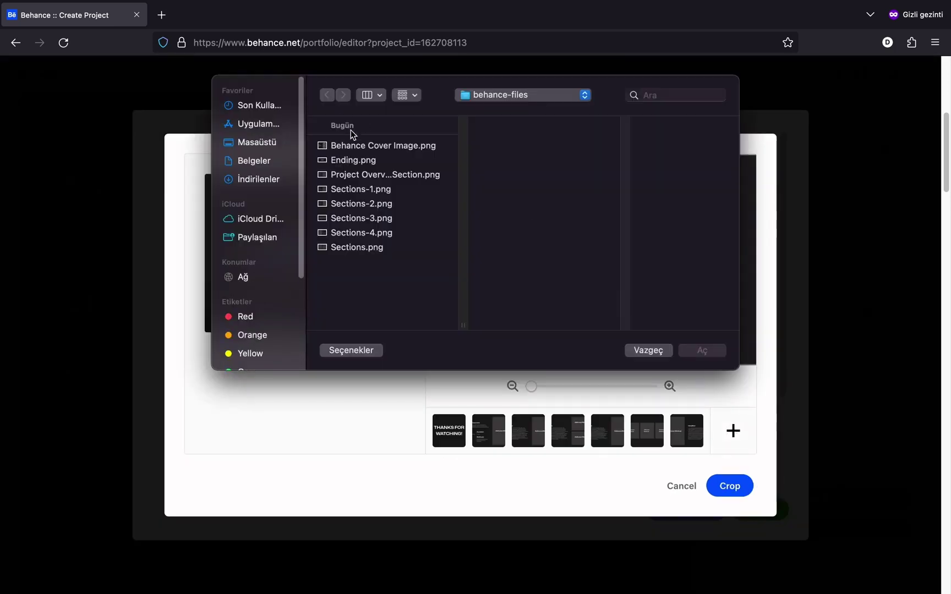
left_click(369, 148)
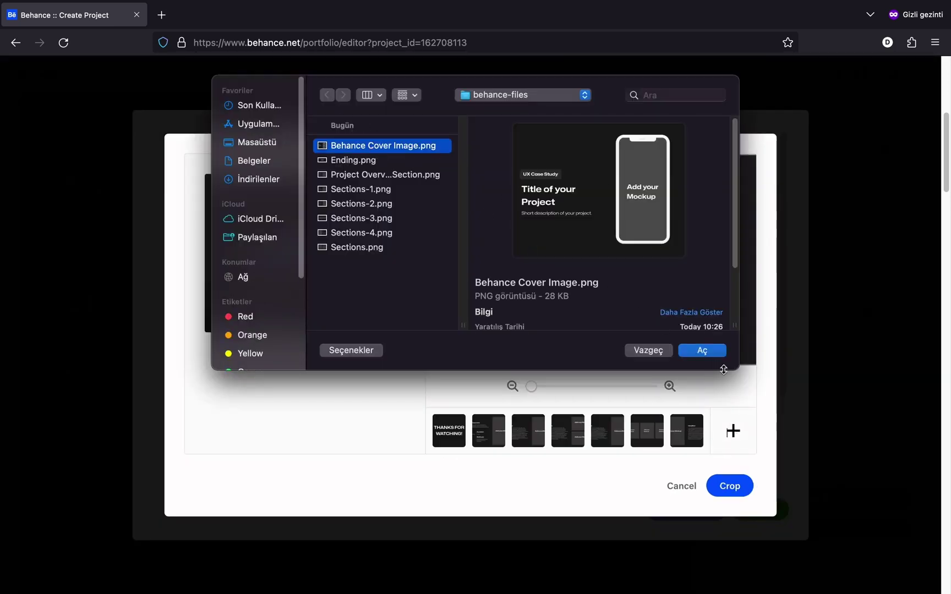
left_click(706, 355)
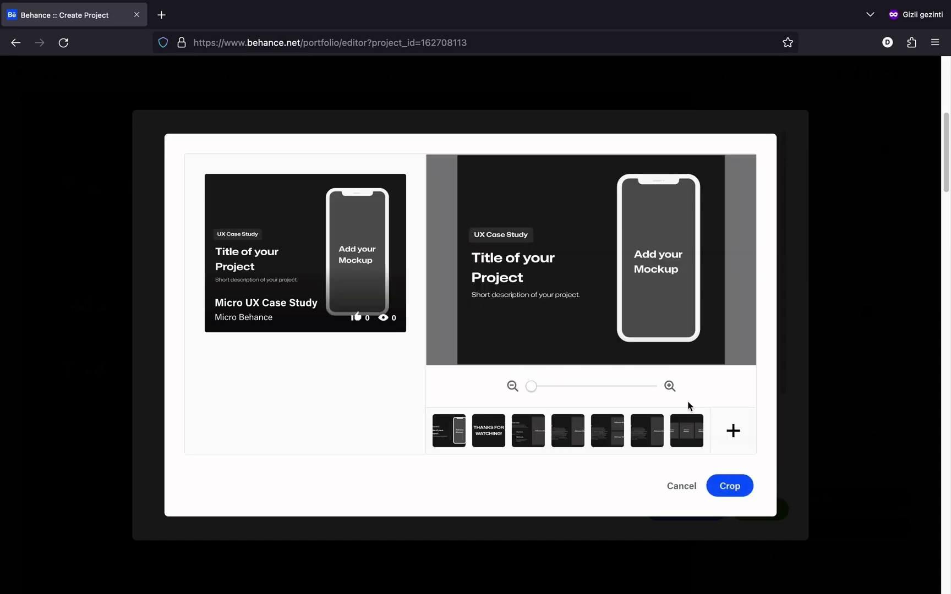
Accept the cover crop and tag the project UX, UI/UX, FIGMA, MOBILE APP, UX DESIGN, UX/UI.
left_click(731, 489)
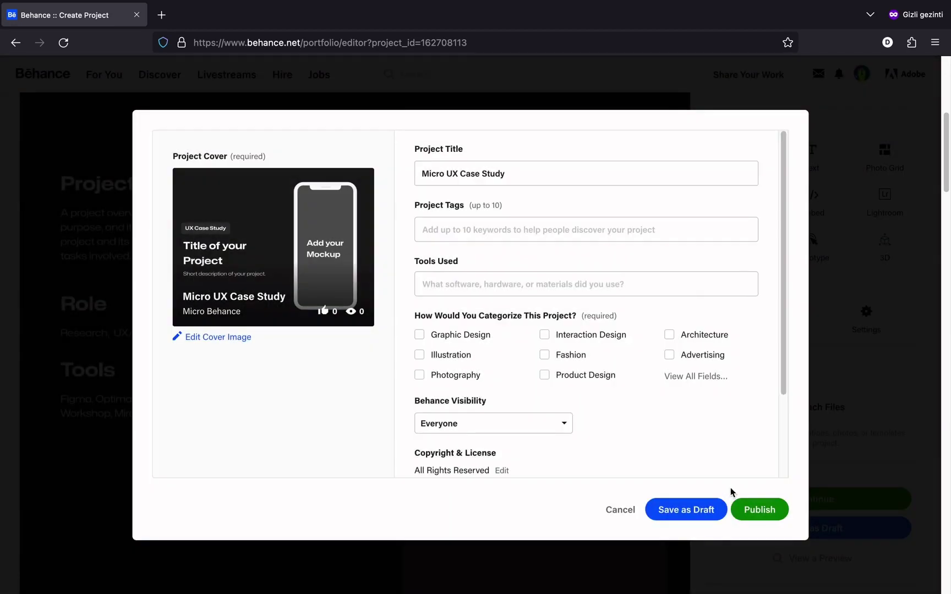
left_click(445, 228)
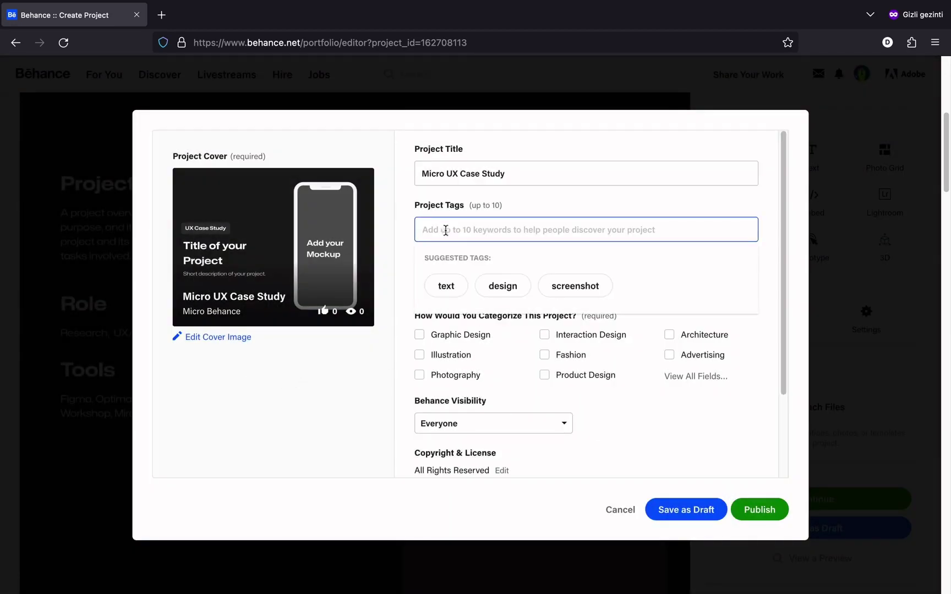
type("ux")
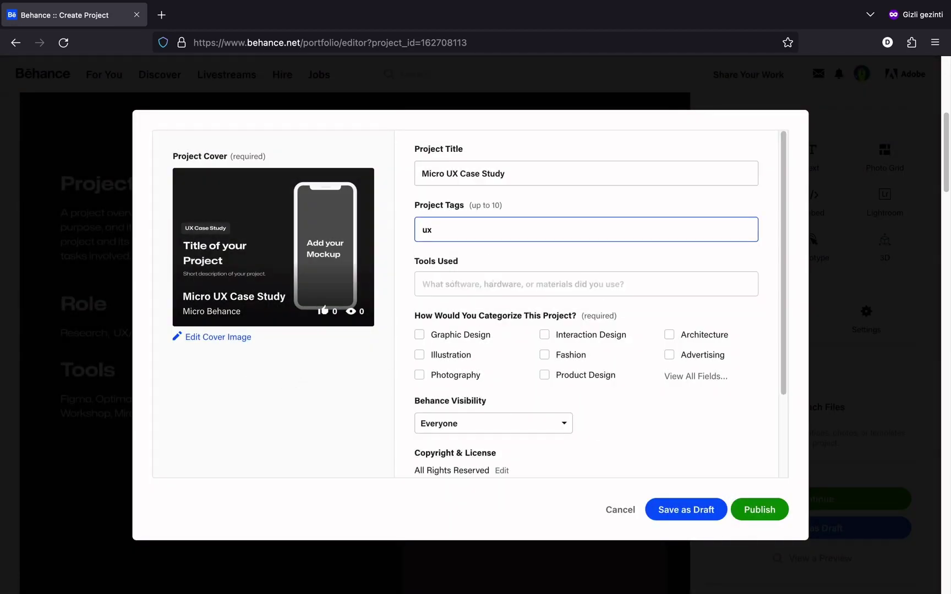
left_click(462, 262)
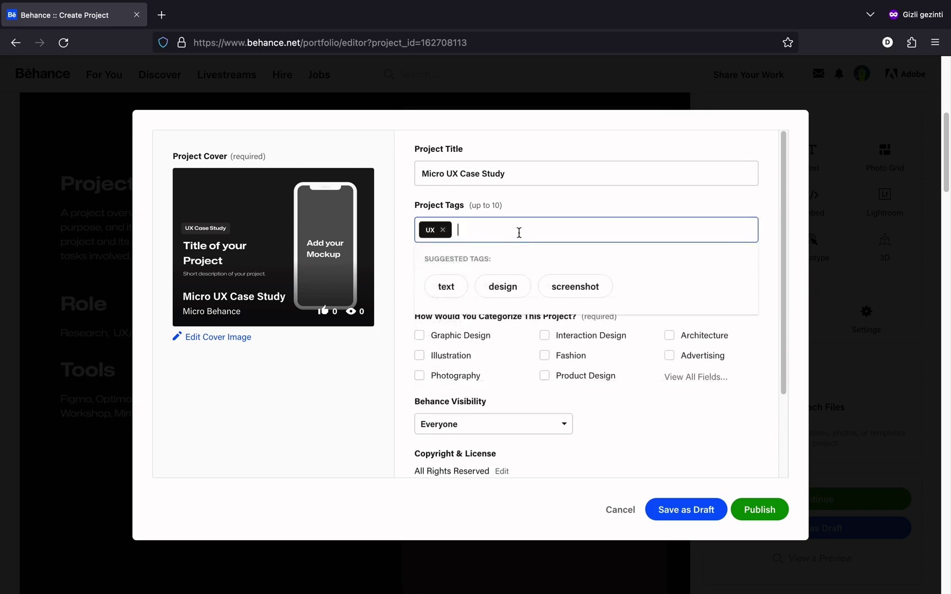
left_click(451, 289)
type("UI/")
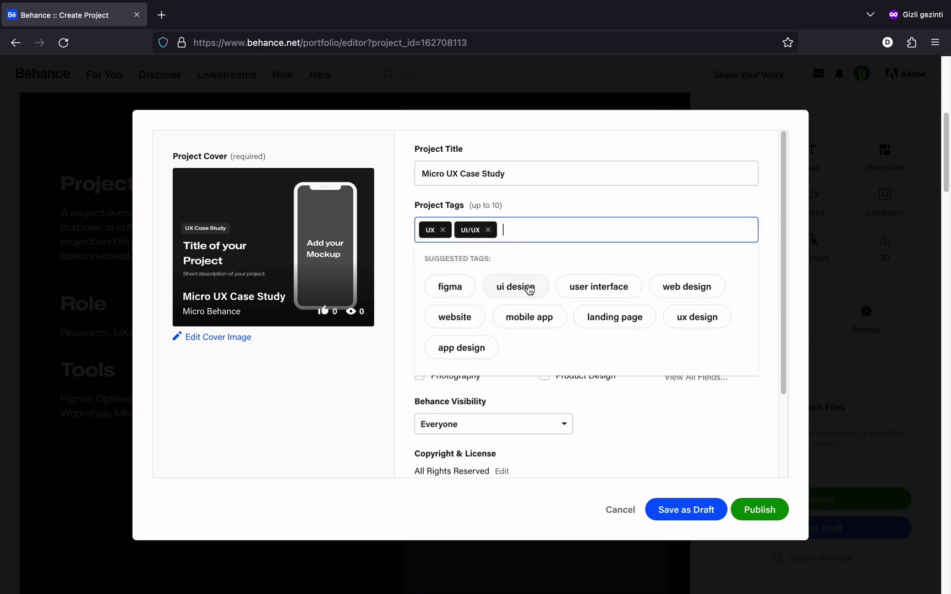
left_click(449, 287)
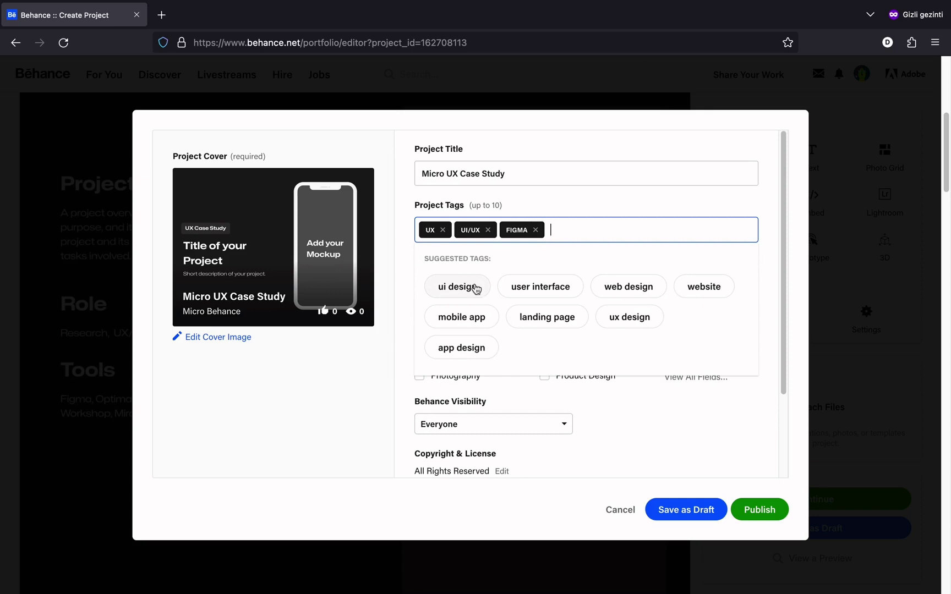
left_click(457, 317)
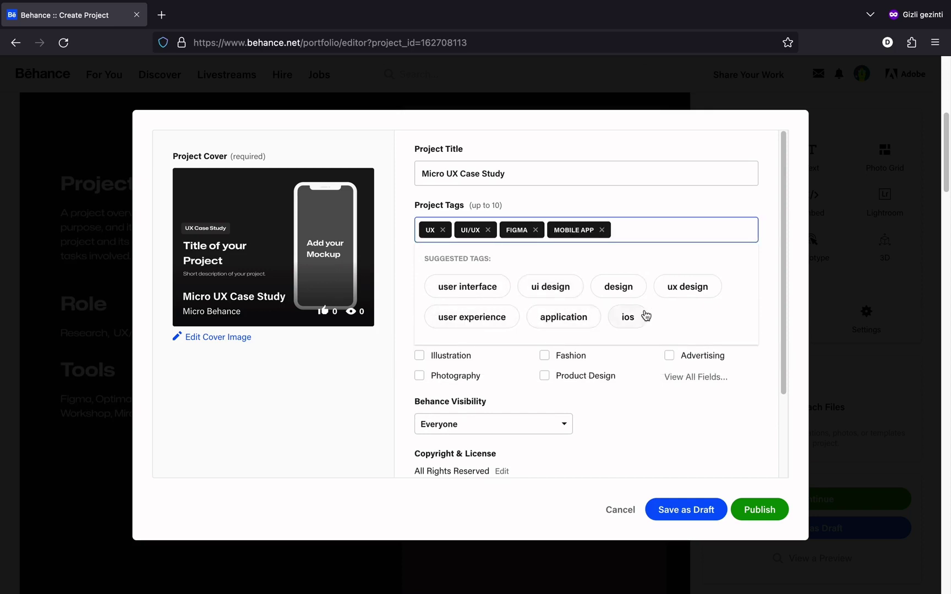
left_click(667, 294)
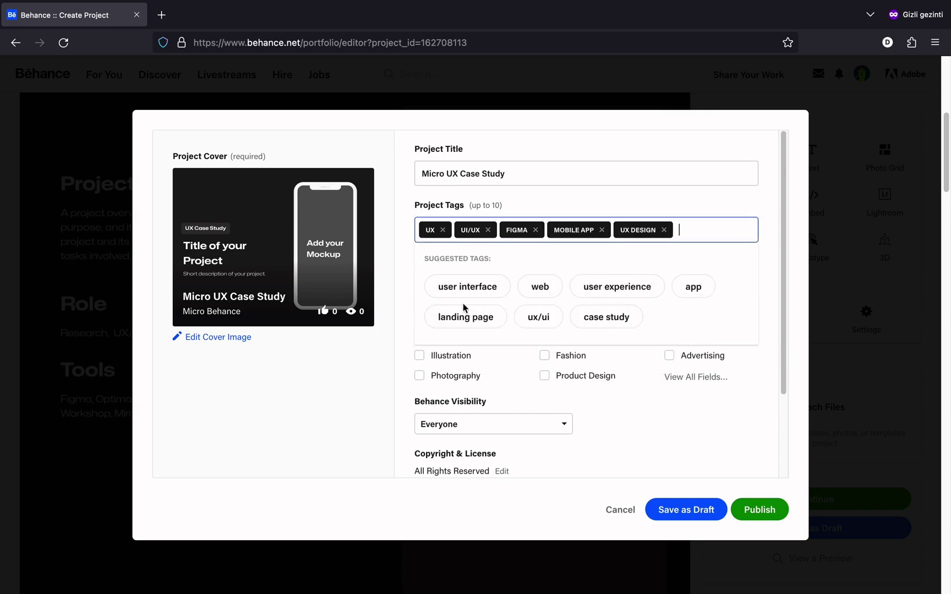
left_click(534, 319)
left_click(357, 389)
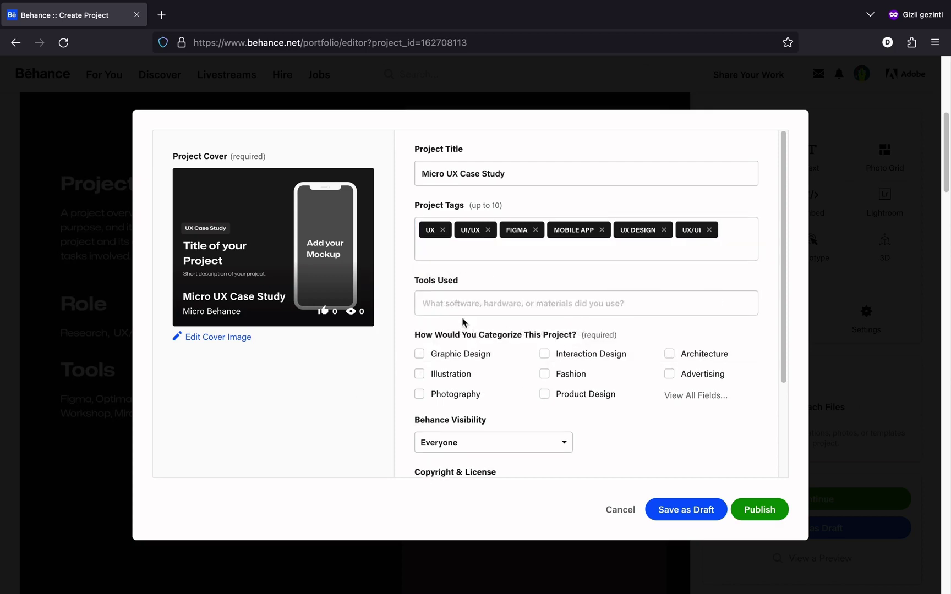
List Figma under Tools Used and set UI/UX as the creative field.
left_click(496, 300)
type("fi")
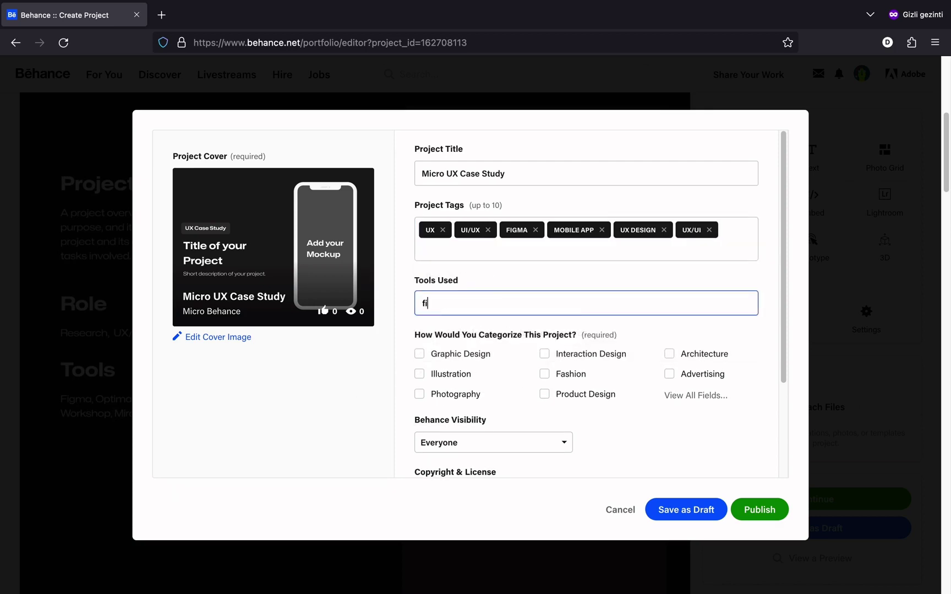
left_click(496, 321)
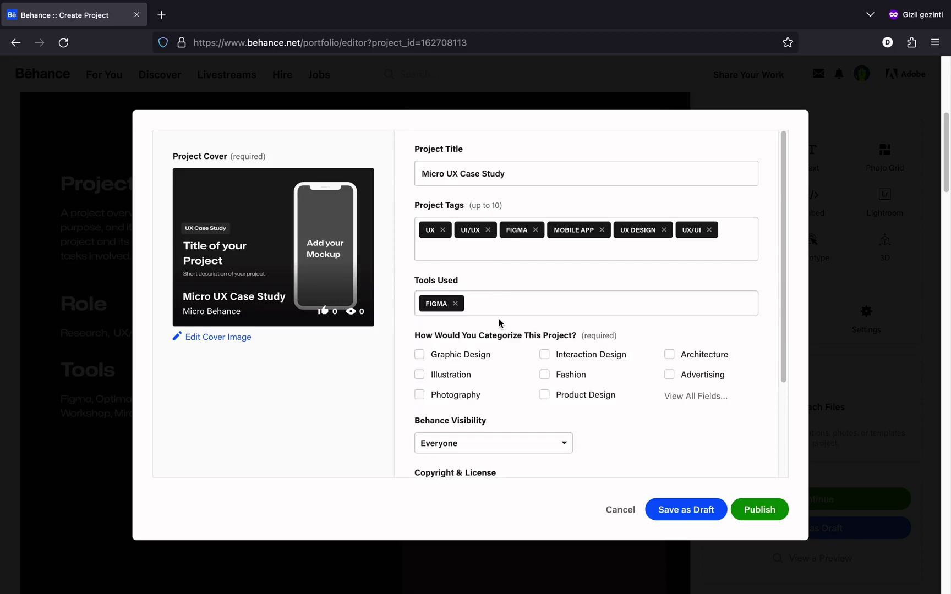
left_click(712, 399)
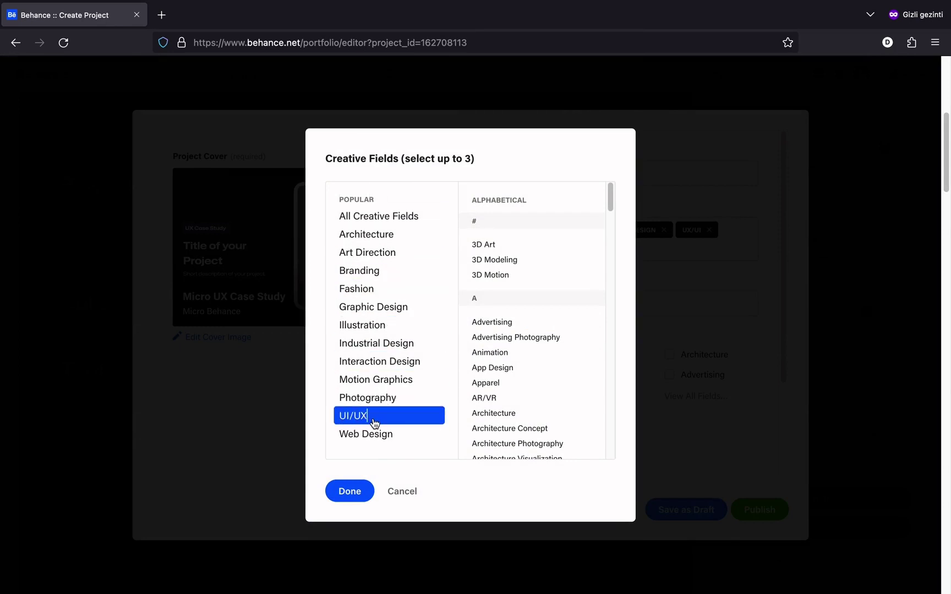
left_click(344, 489)
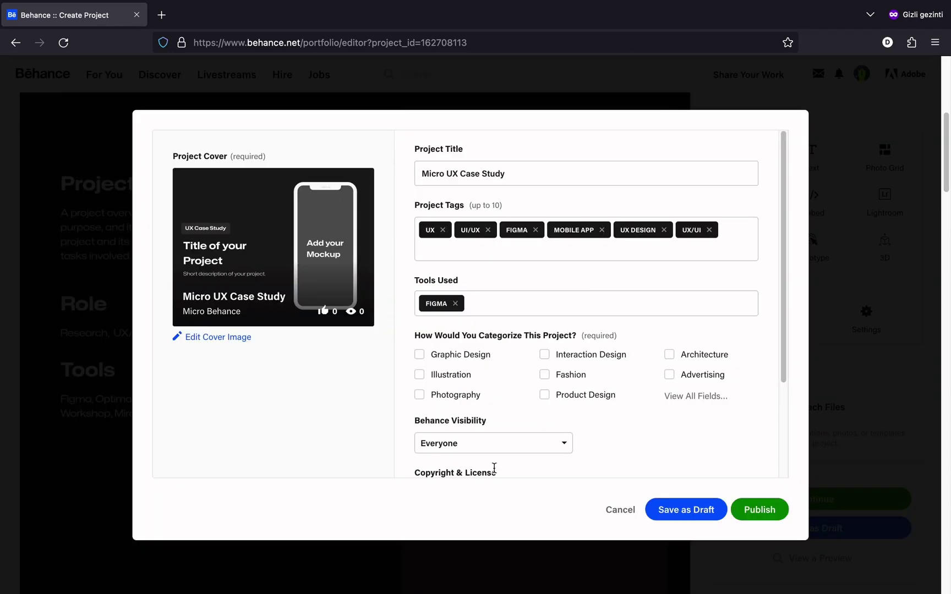
scroll(621, 423, "down", 3)
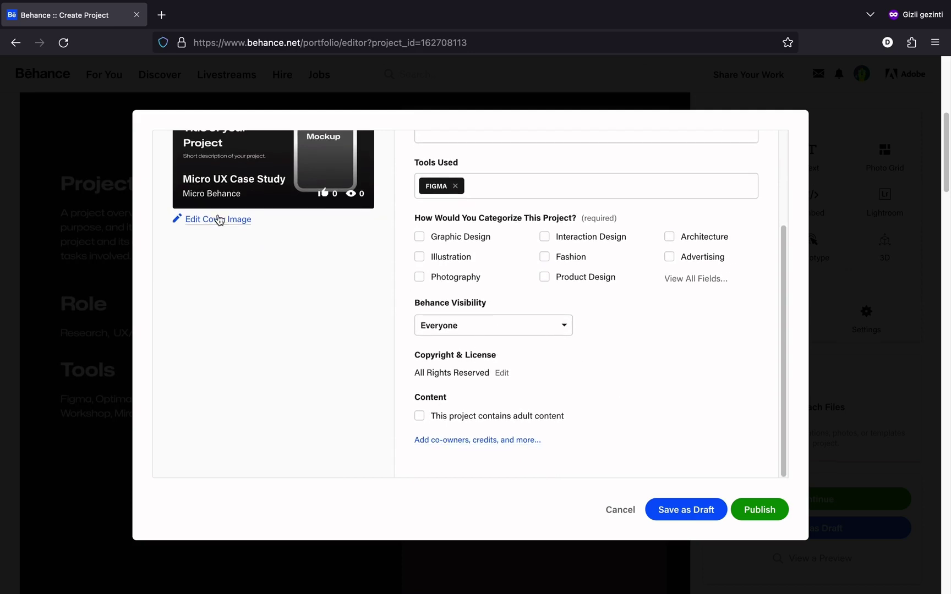
scroll(702, 446, "up", 3)
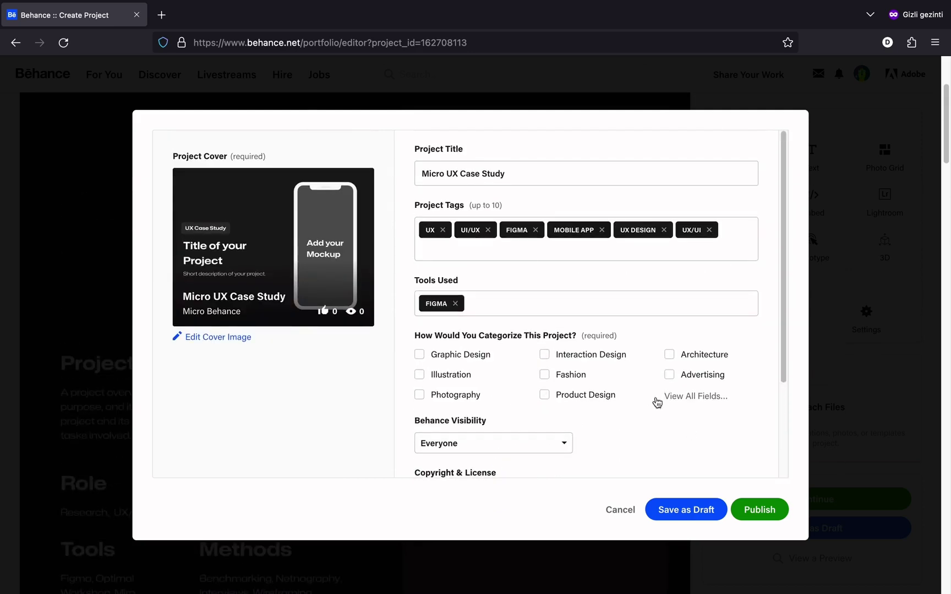
Publish the project, dismiss the portfolio promo, and close the share pop-up.
left_click(763, 515)
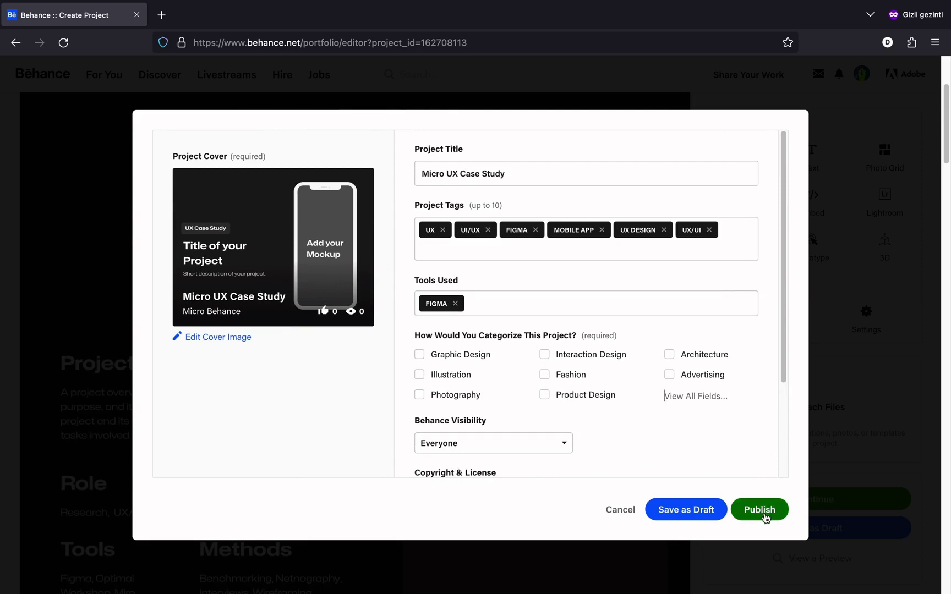
left_click(759, 509)
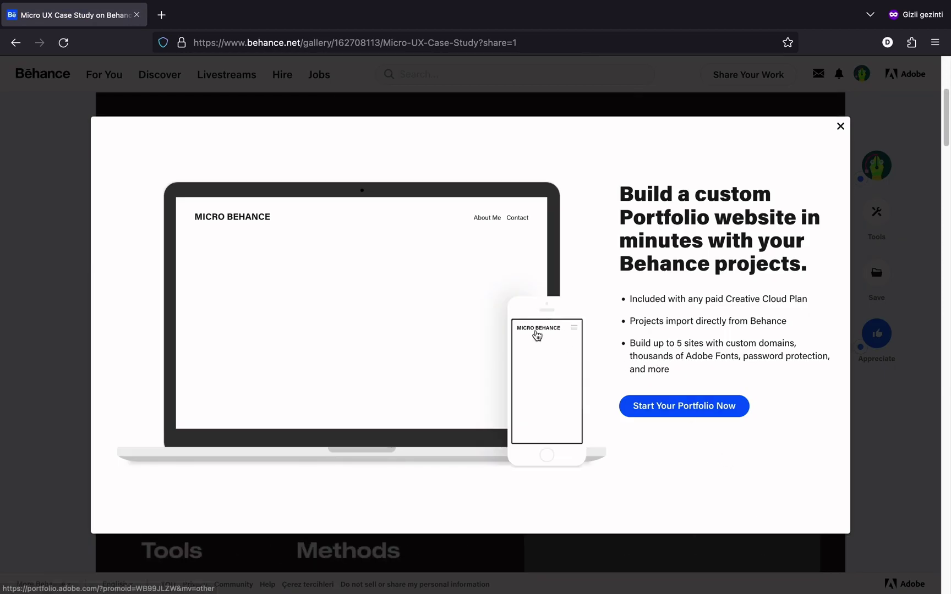
left_click(841, 126)
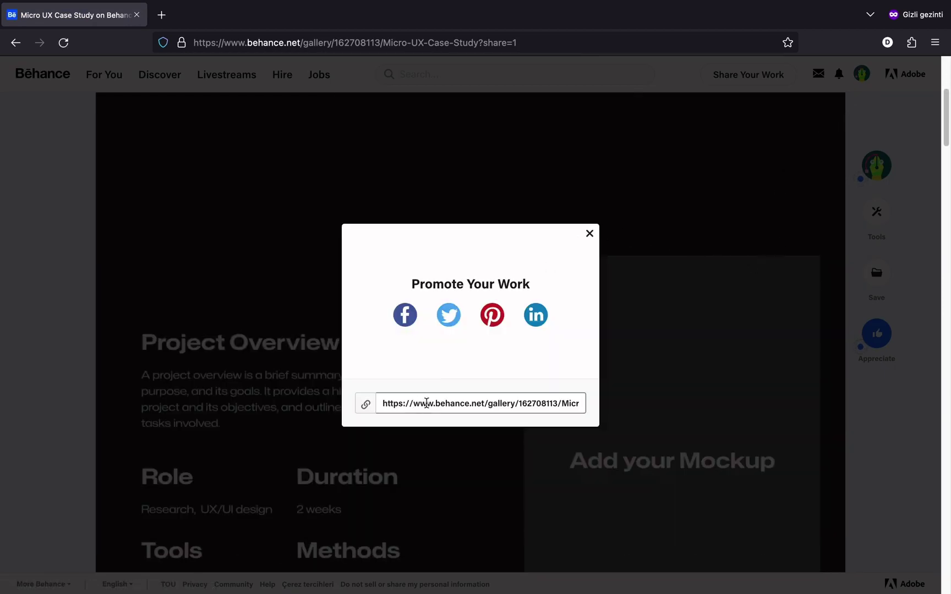
left_click(365, 405)
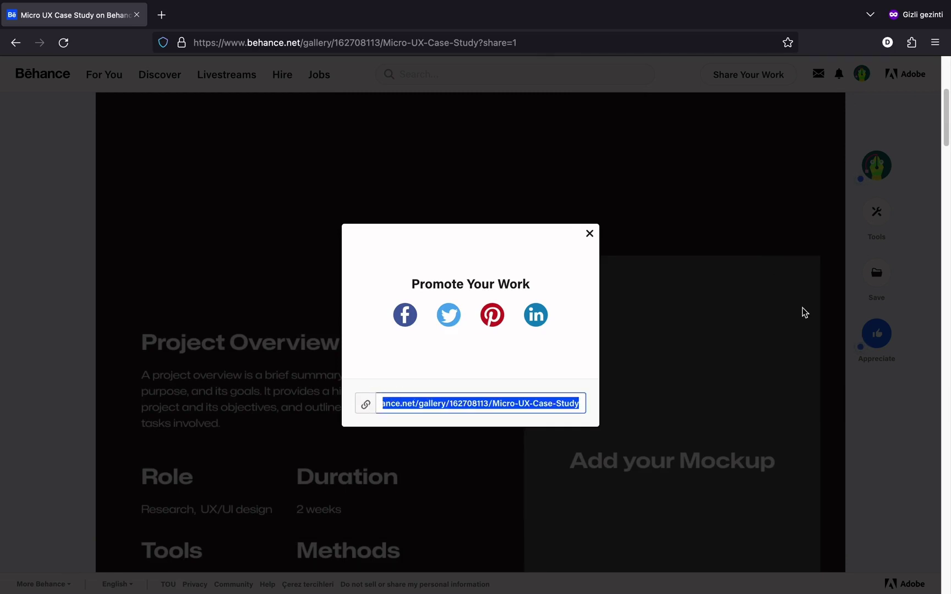
left_click(879, 431)
scroll(528, 257, "down", 3)
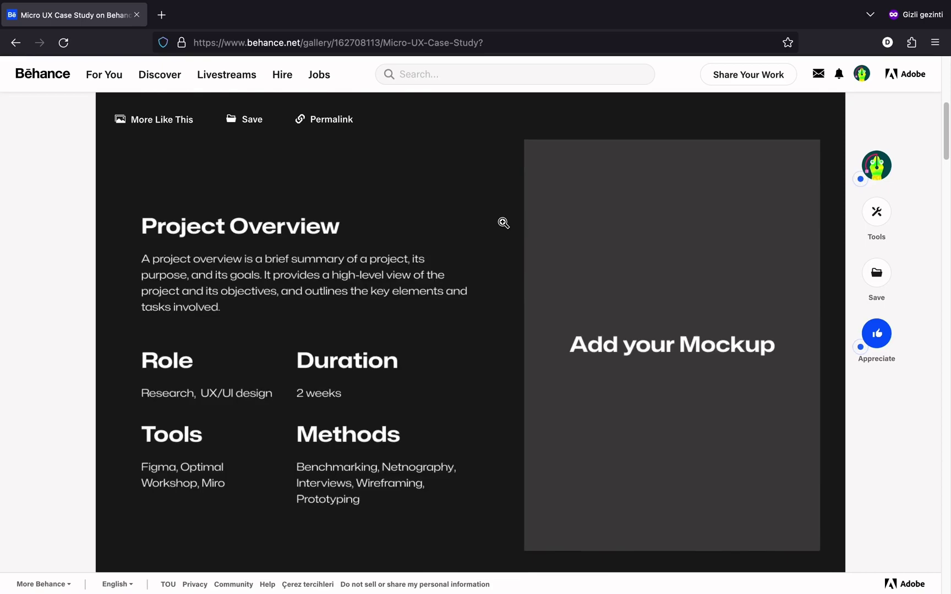